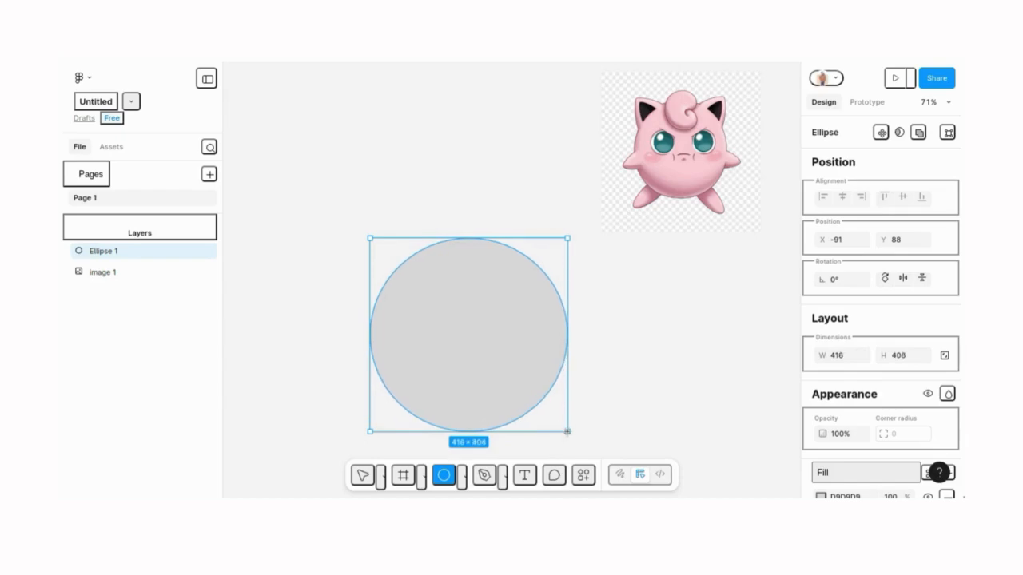
- Move the large circle up beside the reference image and fill it with the body pink FACBD5 sampled from that image
left_click_drag(485, 359, 490, 275)
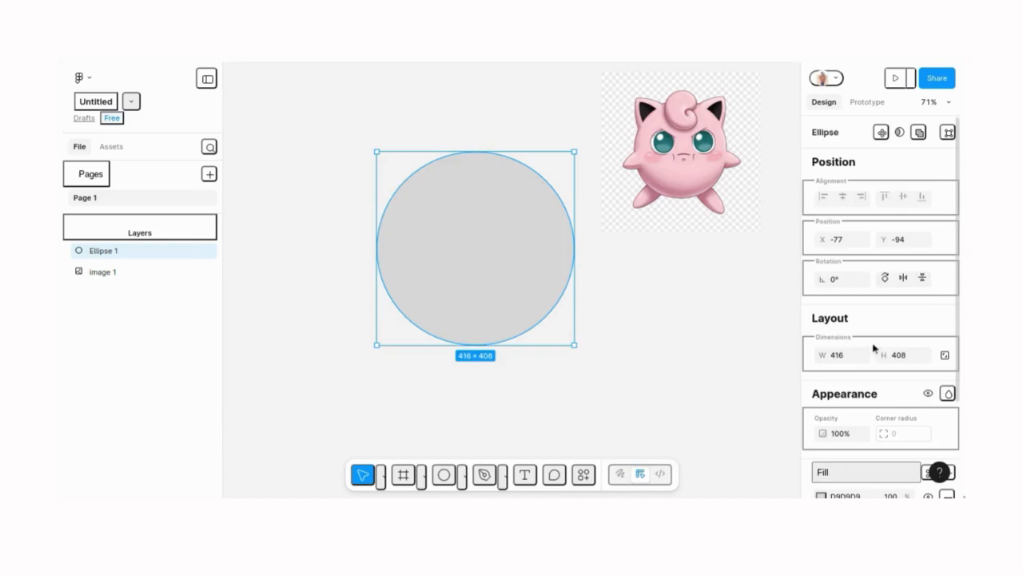
scroll(875, 347, "down", 4)
left_click(823, 371)
left_click(660, 383)
left_click(671, 126)
key("Escape")
key("Escape")
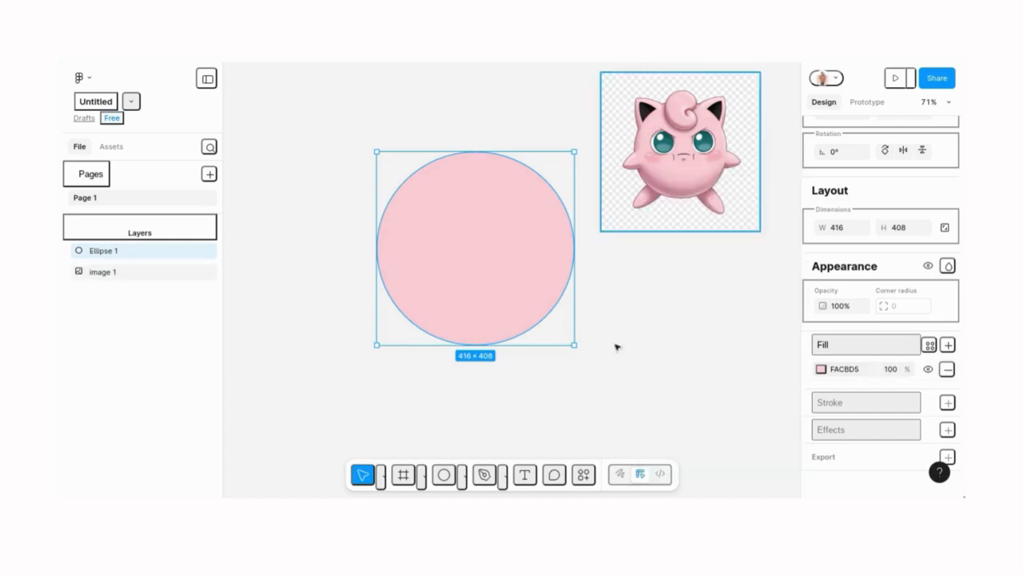
- Draw an ear triangle about 120 × 107 at the circle's upper-left edge, rotated about 44° so its tip points outward
left_click(462, 477)
left_click(466, 409)
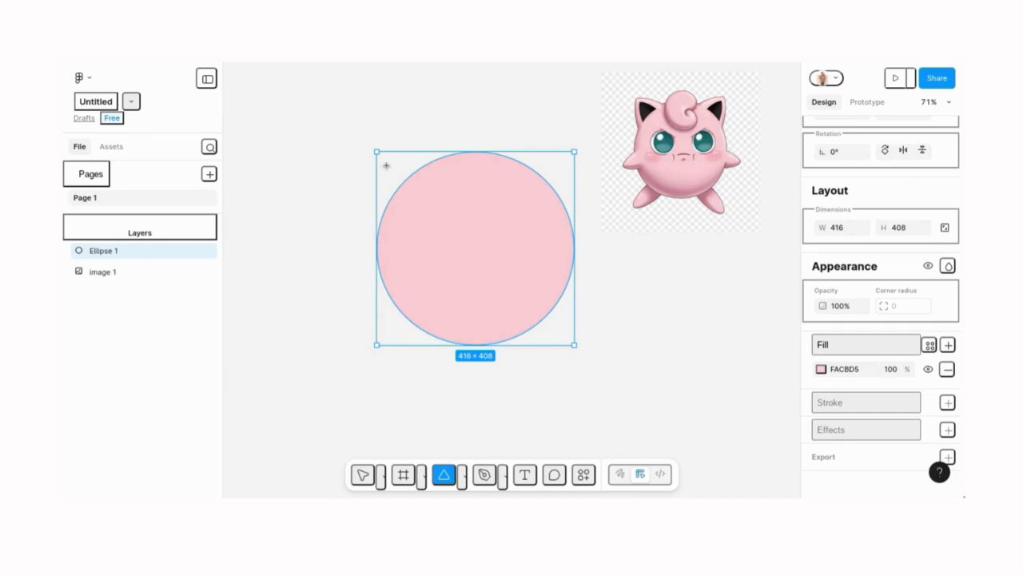
left_click_drag(377, 163, 438, 232)
left_click_drag(373, 238, 402, 258)
left_click_drag(408, 205, 374, 213)
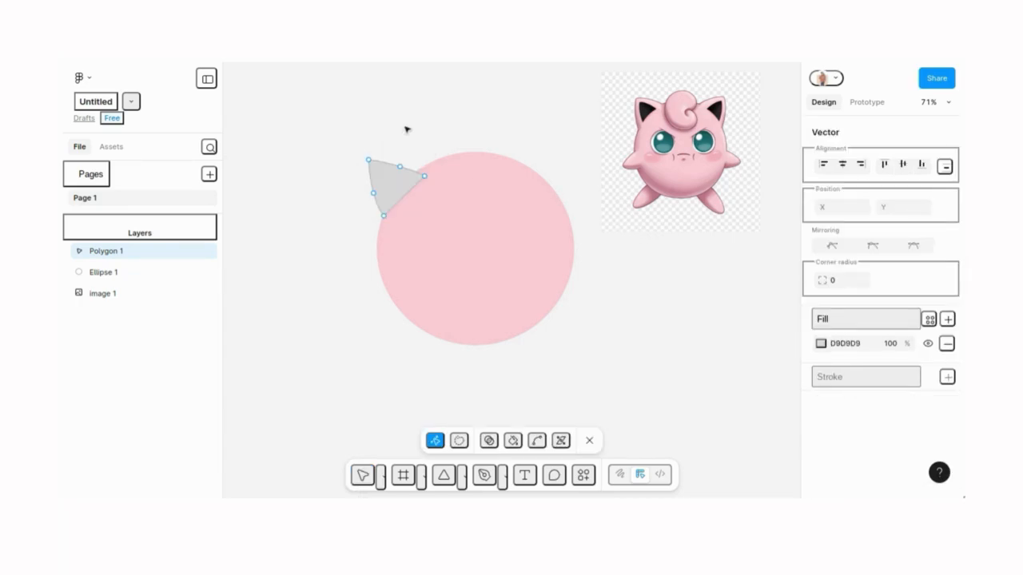
key("Escape")
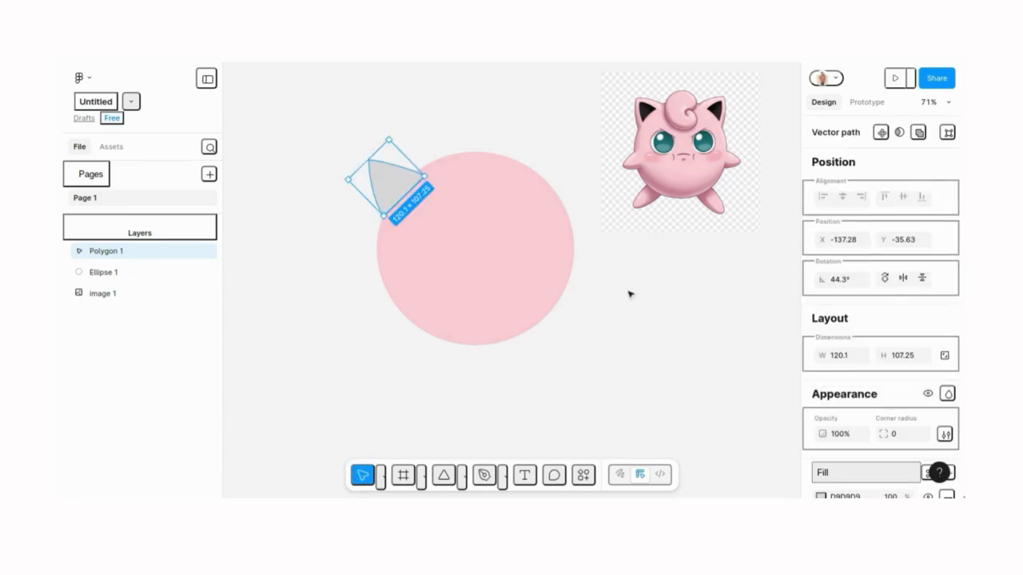
key("Escape")
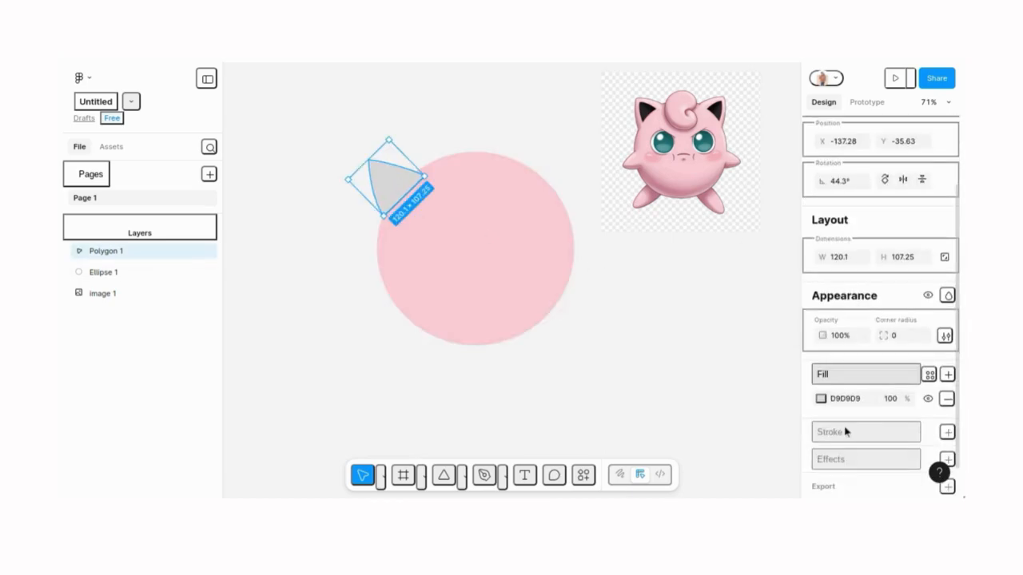
- Fill the ear with pink FACBD5 and bend its two outer sides into outward curves
left_click(821, 398)
left_click(657, 472)
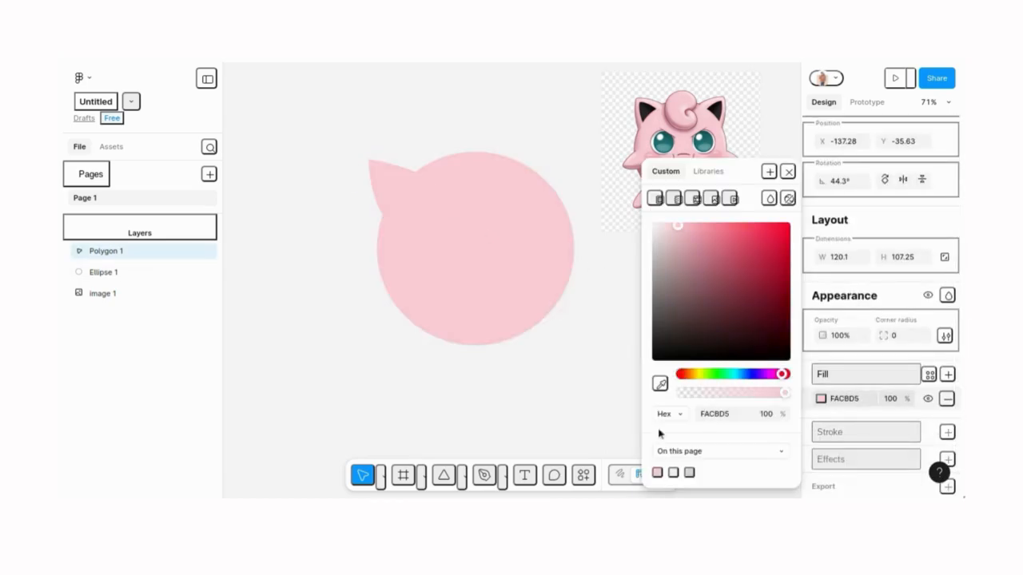
double_click(388, 186)
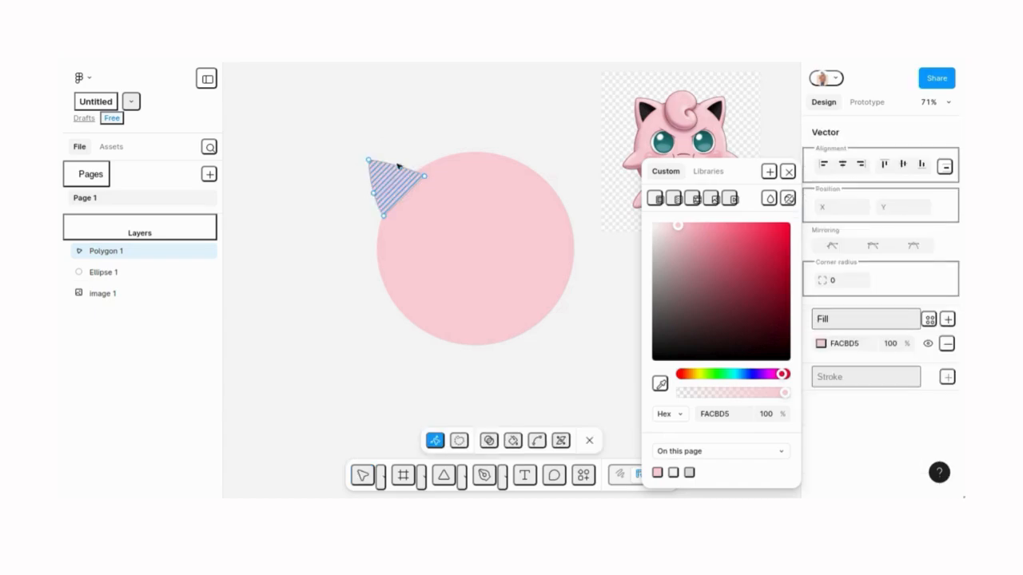
left_click_drag(402, 163, 402, 162)
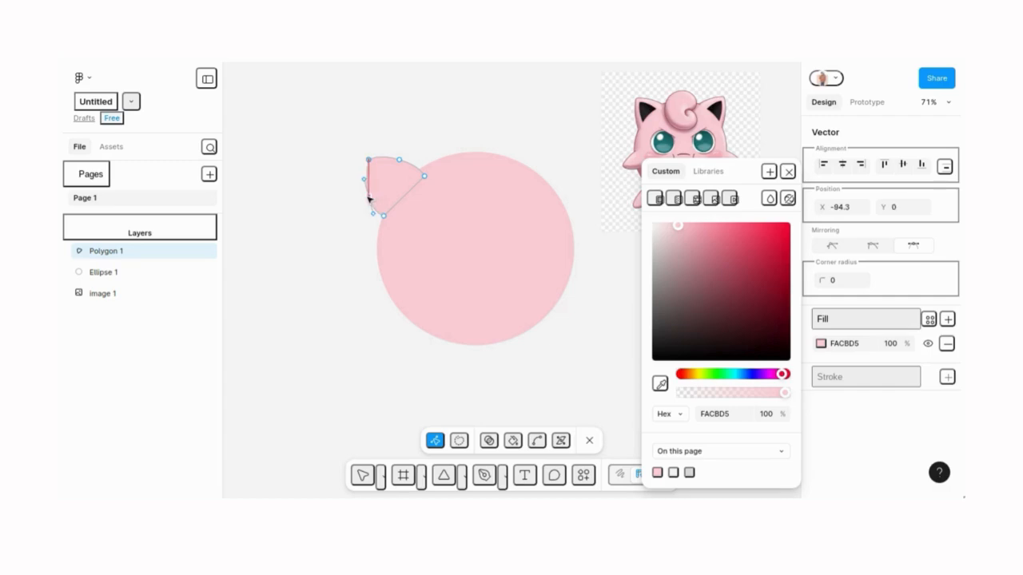
key("Escape")
key("Escape")
- Duplicate the ear, mirror it horizontally onto the head's upper-right side, and adjust both ears closer to the head
left_click(382, 170)
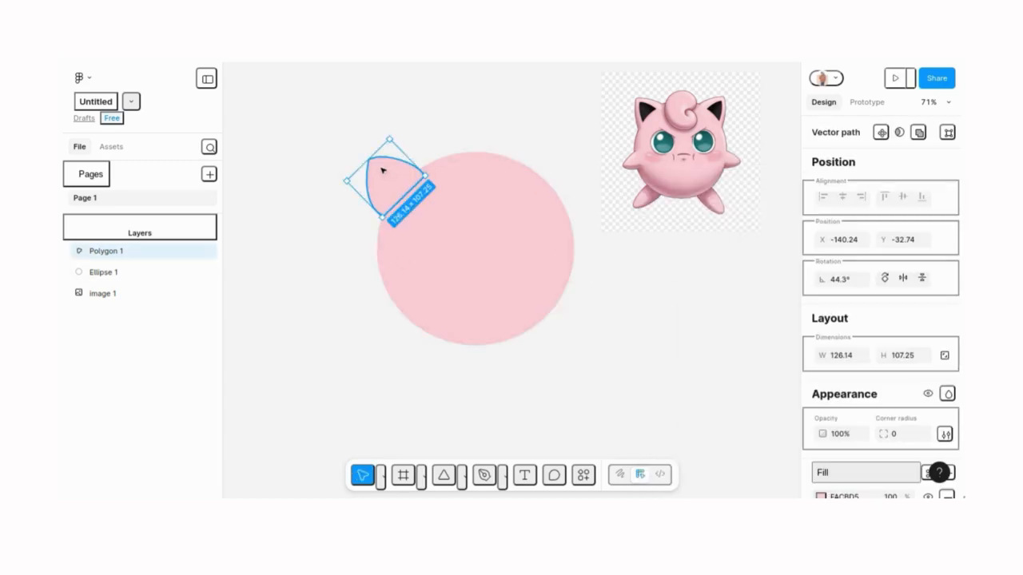
key("ctrl+d")
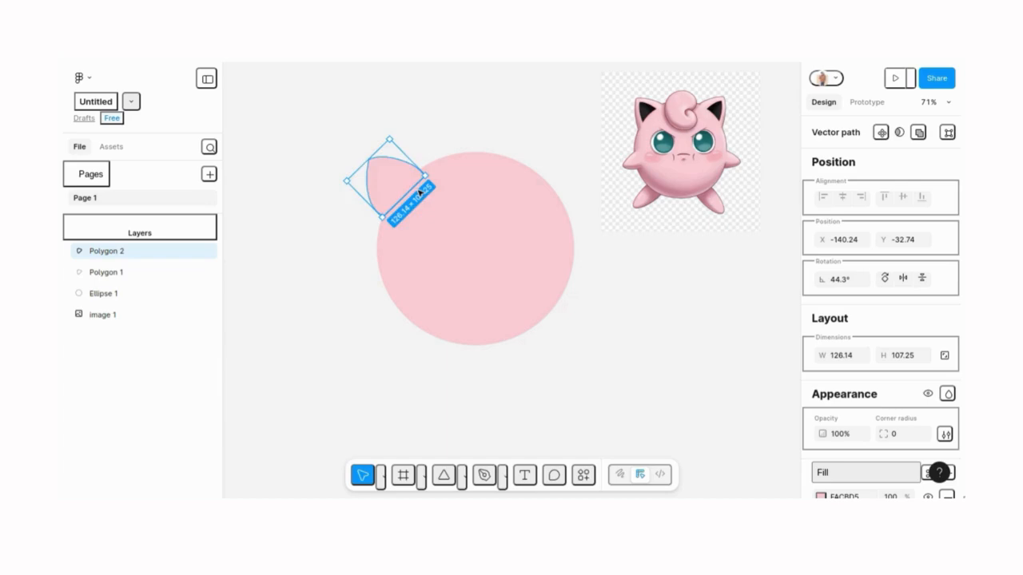
left_click_drag(511, 188, 577, 233)
left_click(903, 277)
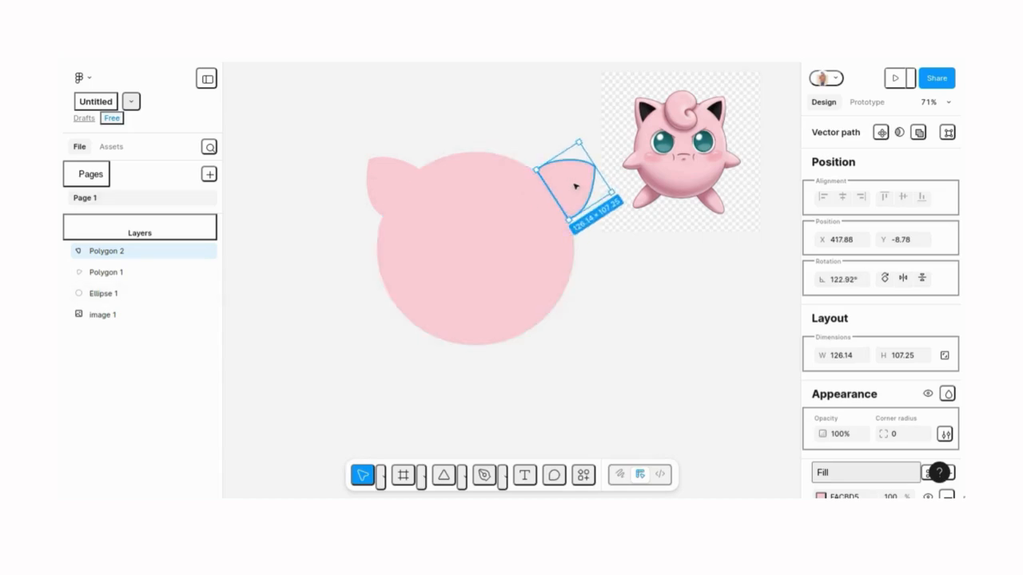
left_click_drag(572, 195, 573, 193)
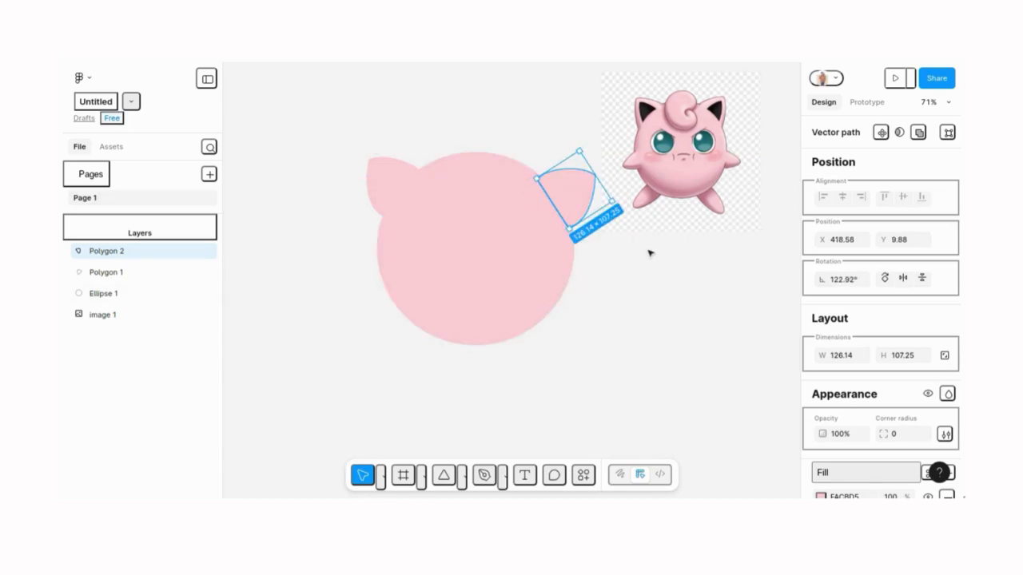
left_click(649, 254)
left_click_drag(378, 188, 394, 181)
mouse_move(566, 184)
left_mouse_down()
mouse_move(545, 183)
mouse_move(551, 177)
left_mouse_up()
- Draw an arm triangle about 69 × 127 on the body's left edge, rotated about 131° to point down and outward
left_click(444, 476)
mouse_move(382, 249)
left_mouse_down()
mouse_move(332, 283)
mouse_move(348, 309)
mouse_move(414, 299)
mouse_move(418, 263)
mouse_move(406, 287)
left_mouse_up()
scroll(442, 291, "up", 3)
left_click_drag(442, 291, 607, 308)
key("v")
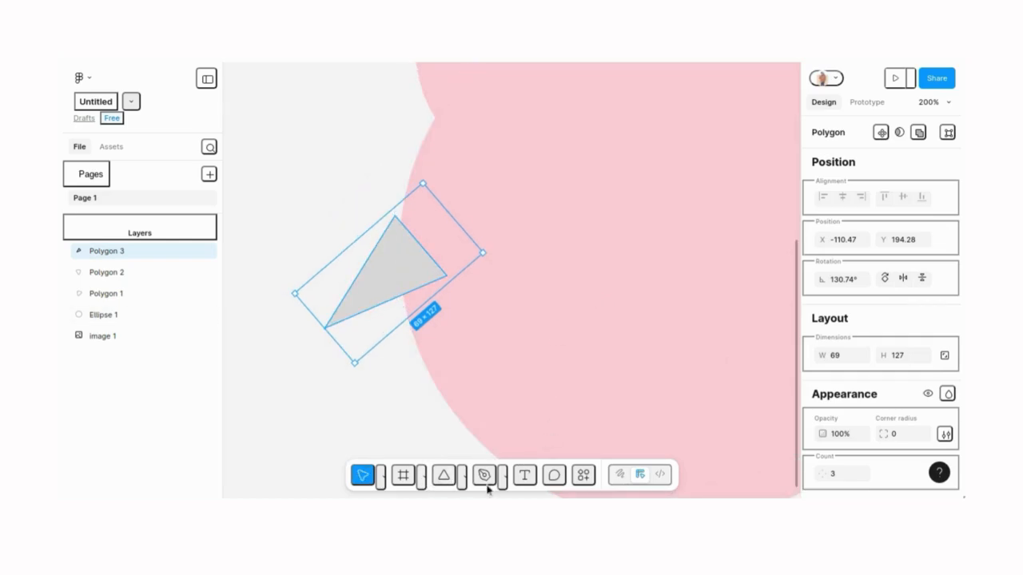
- Reshape the arm triangle's points and bend its long sides to form a rounded arm
double_click(389, 283)
left_click_drag(395, 299, 442, 286)
left_click(325, 329)
mouse_move(326, 329)
left_mouse_down()
mouse_move(333, 327)
mouse_move(318, 312)
left_mouse_up()
left_click_drag(401, 313, 359, 336)
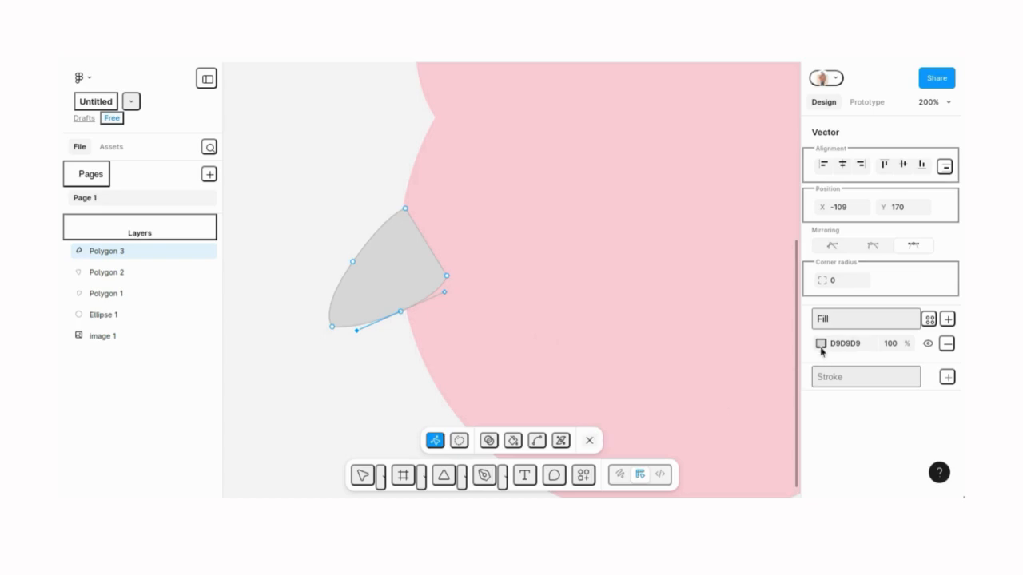
- Fill the rounded arm with the page's pink FACBD5 and finish editing its shape
left_click(821, 344)
left_click(657, 473)
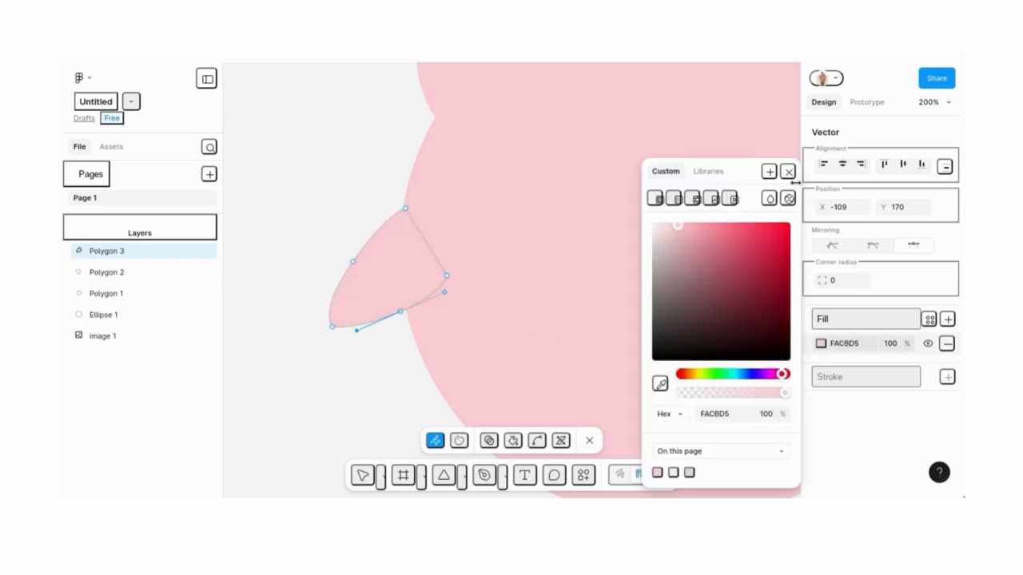
left_click(631, 364)
key("Escape")
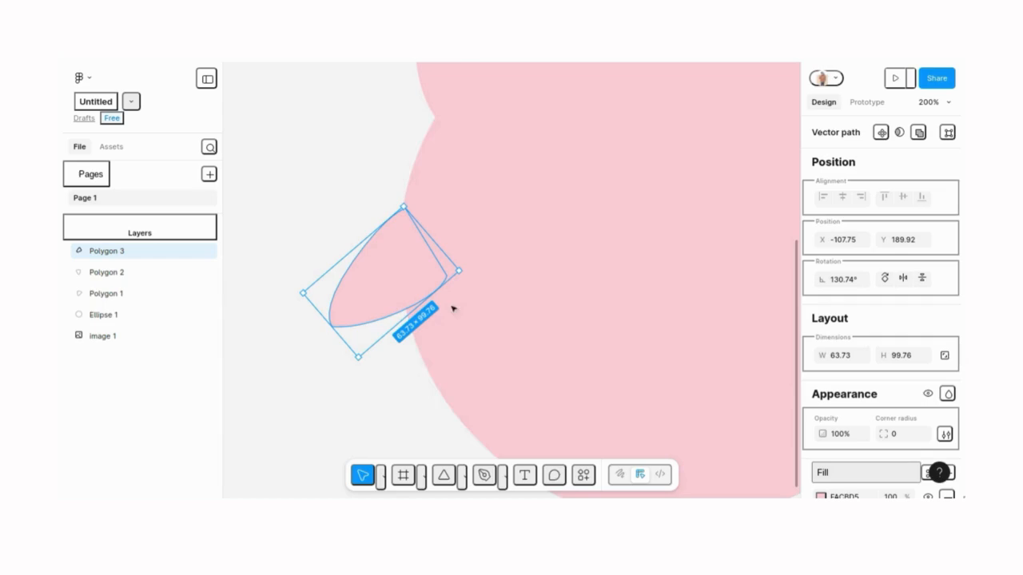
key("Escape")
- Duplicate the arm, flip the copy horizontally and place it on the body's right edge
scroll(509, 304, "down", 10)
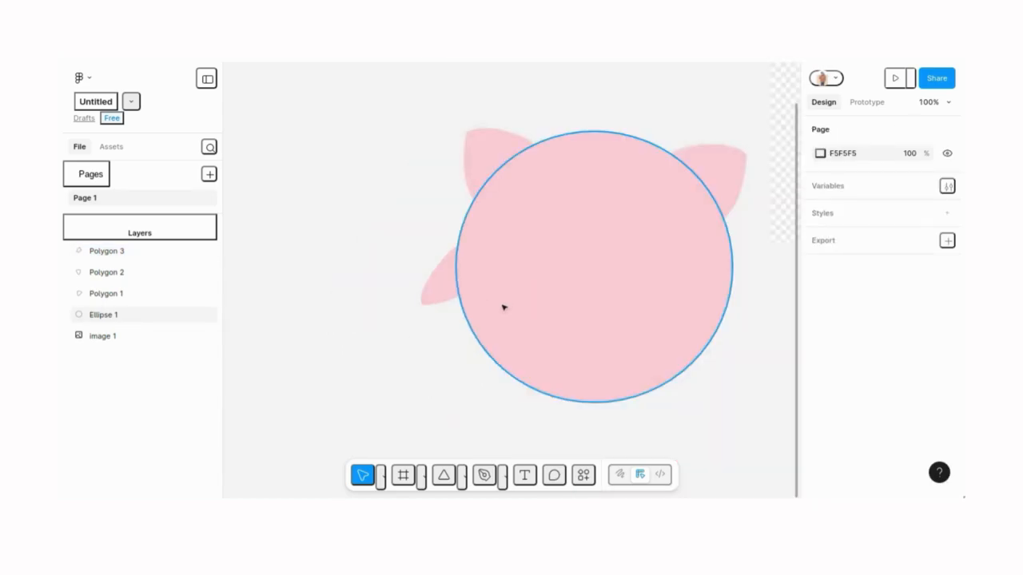
left_click(479, 283)
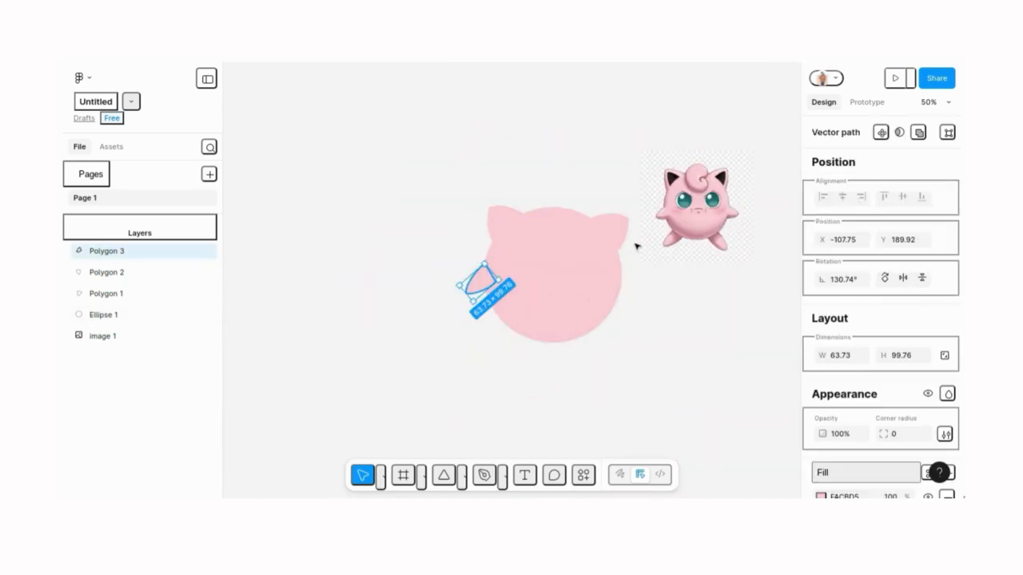
key("ctrl+d")
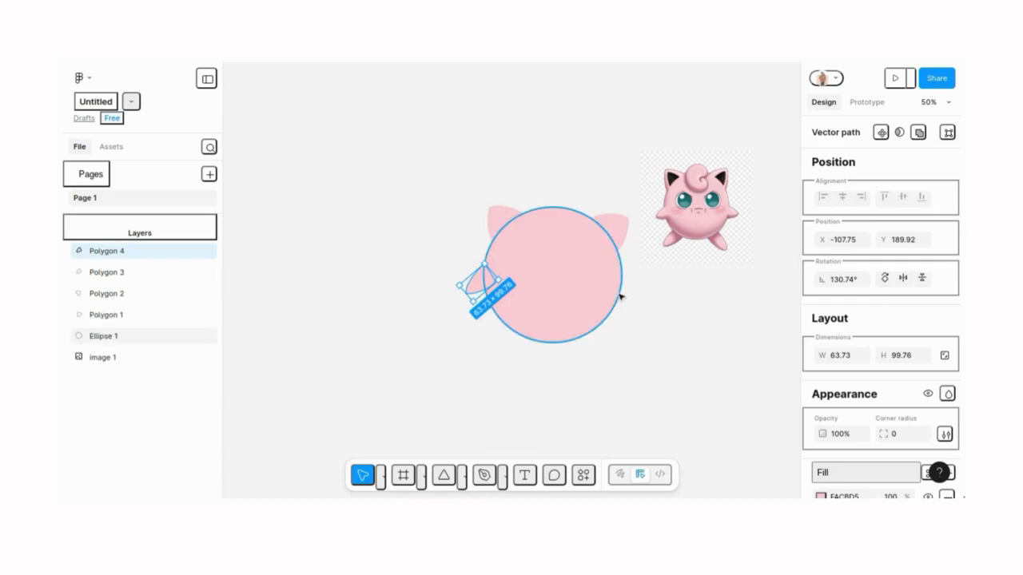
key("shift+0")
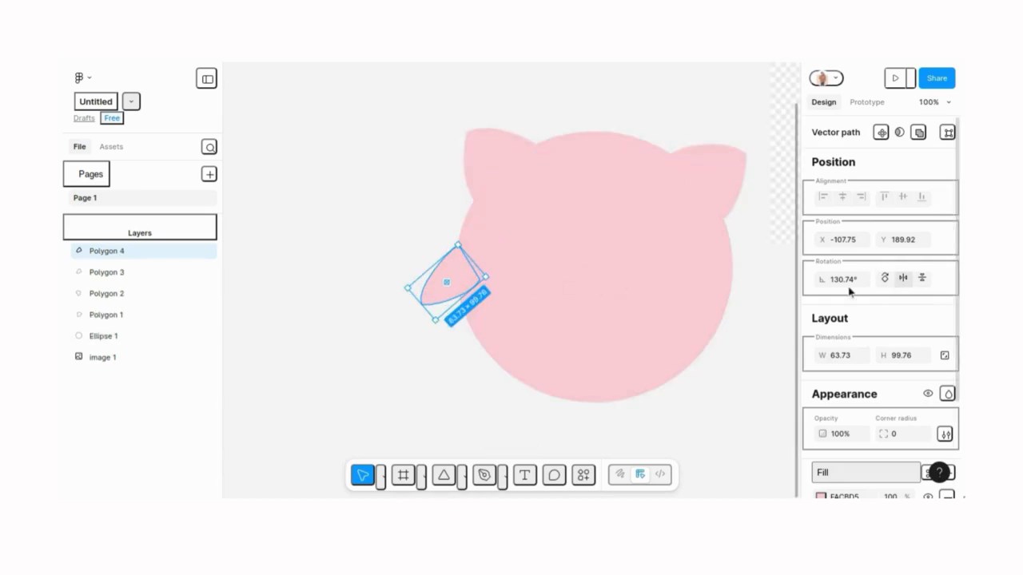
left_click(903, 278)
left_click_drag(468, 297, 759, 306)
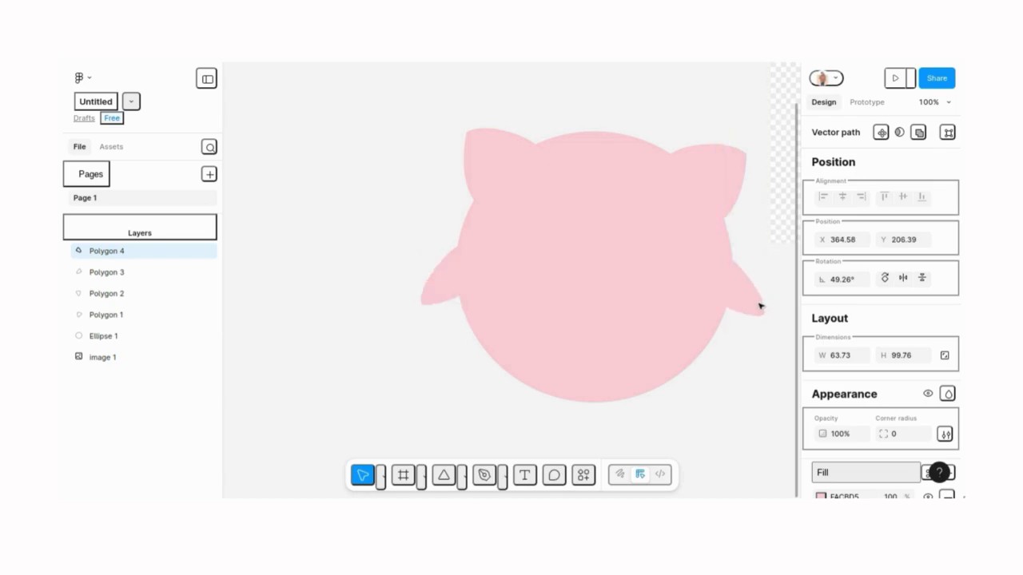
left_click(723, 379)
- Duplicate the left arm to the body's lower-left edge as a foot and lengthen it to about 126
left_click(438, 296)
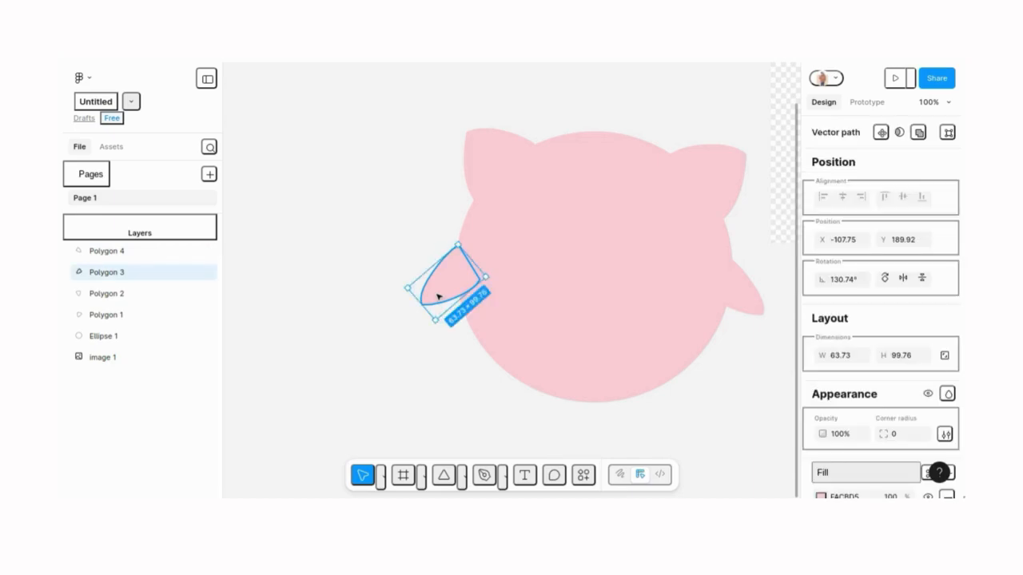
key("ctrl+d")
left_click_drag(437, 296, 536, 407)
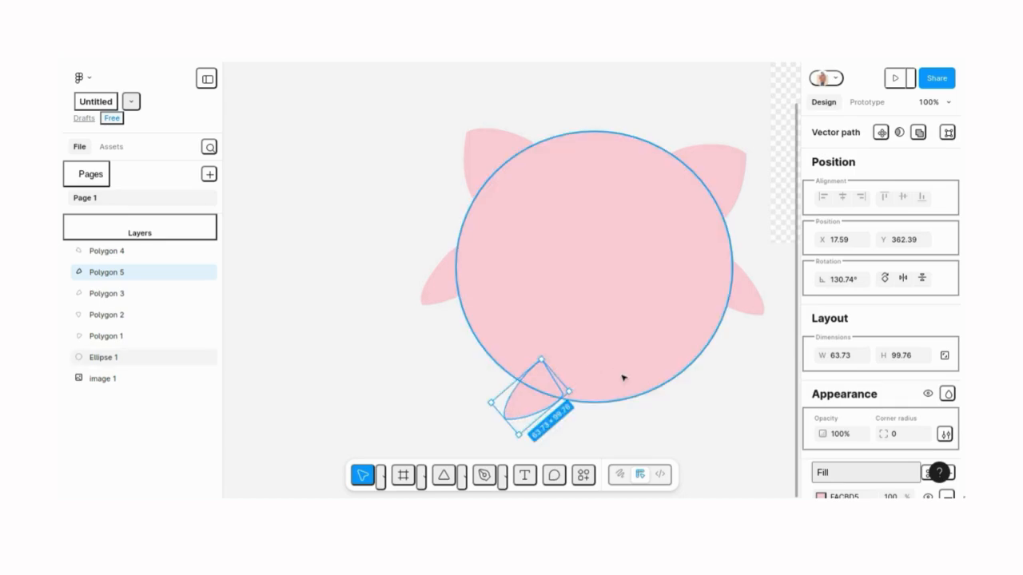
left_click_drag(662, 388, 544, 377)
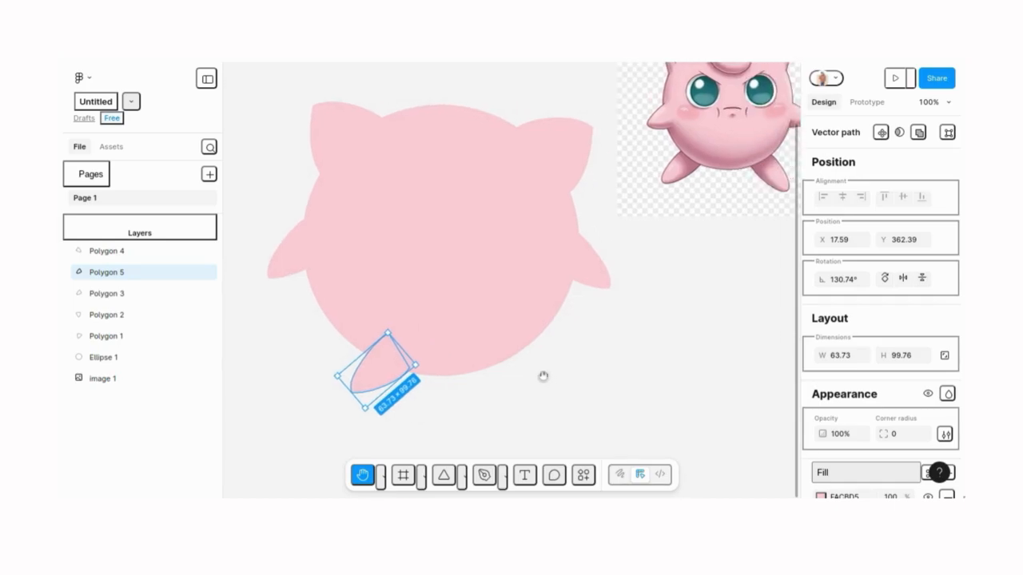
left_click_drag(343, 370, 307, 382)
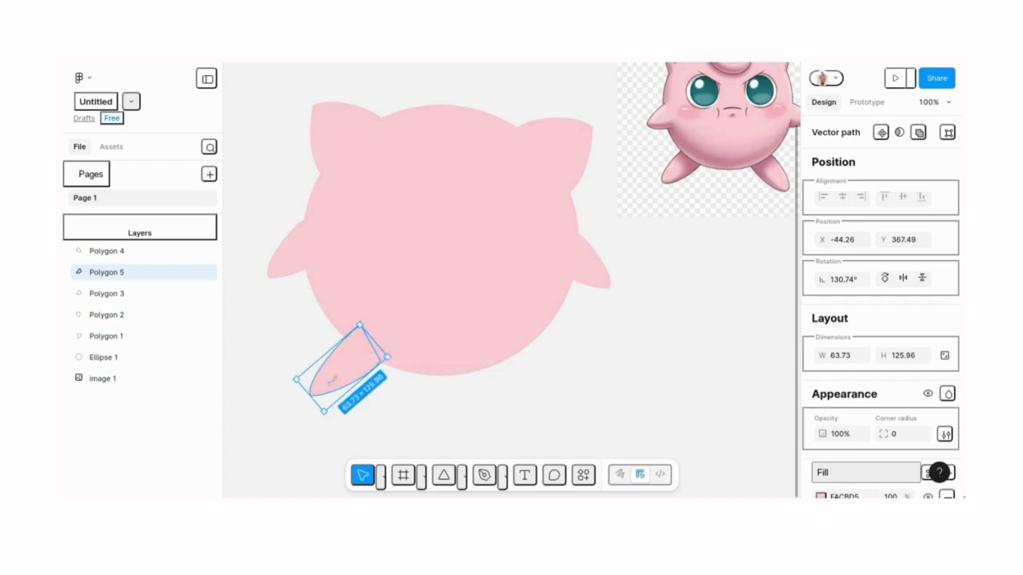
left_click(448, 388)
- Duplicate the foot, flip the copy horizontally and place it at the body's lower-right edge
left_click(347, 370)
key("ctrl+d")
scroll(871, 327, "down", 2)
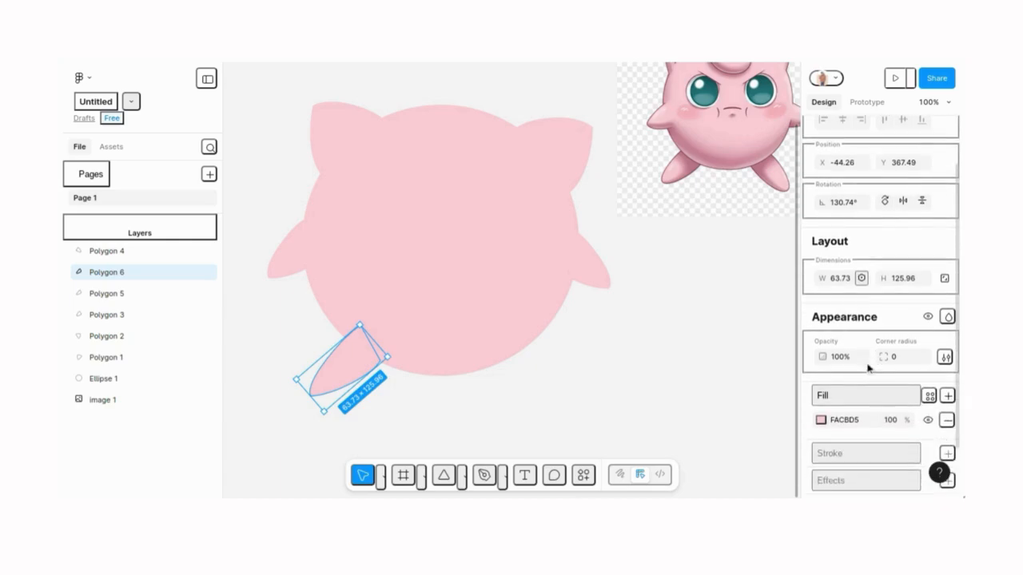
left_click(903, 200)
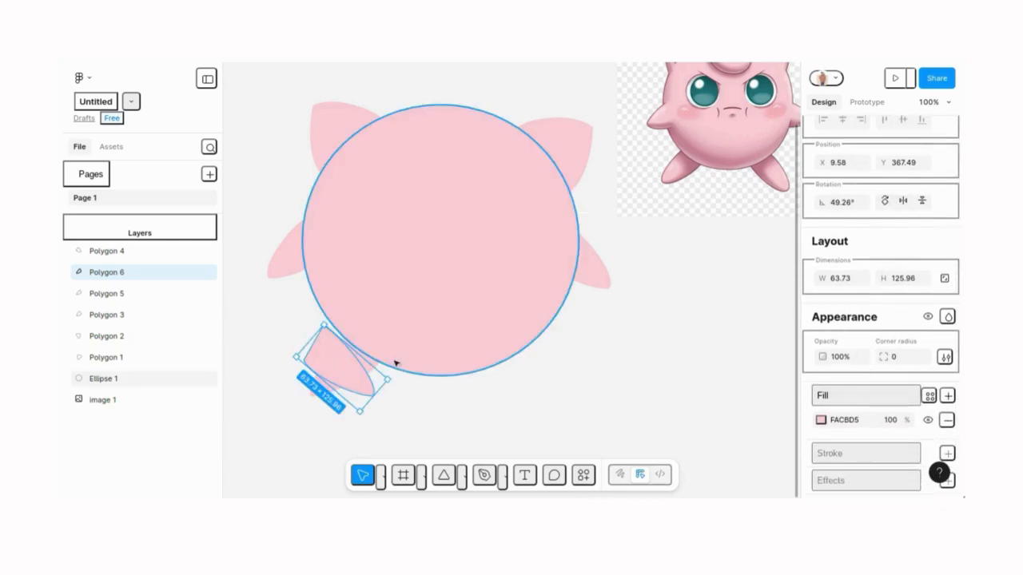
mouse_move(538, 348)
left_mouse_down()
mouse_move(525, 347)
mouse_move(549, 356)
left_mouse_up()
left_click_drag(634, 355, 635, 355)
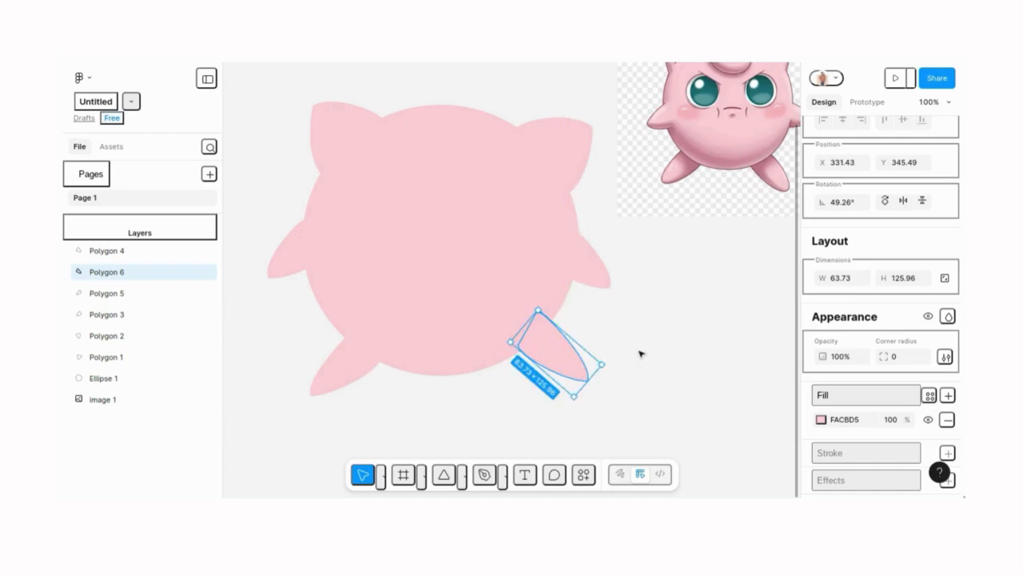
left_click(639, 354)
scroll(640, 350, "up", 2)
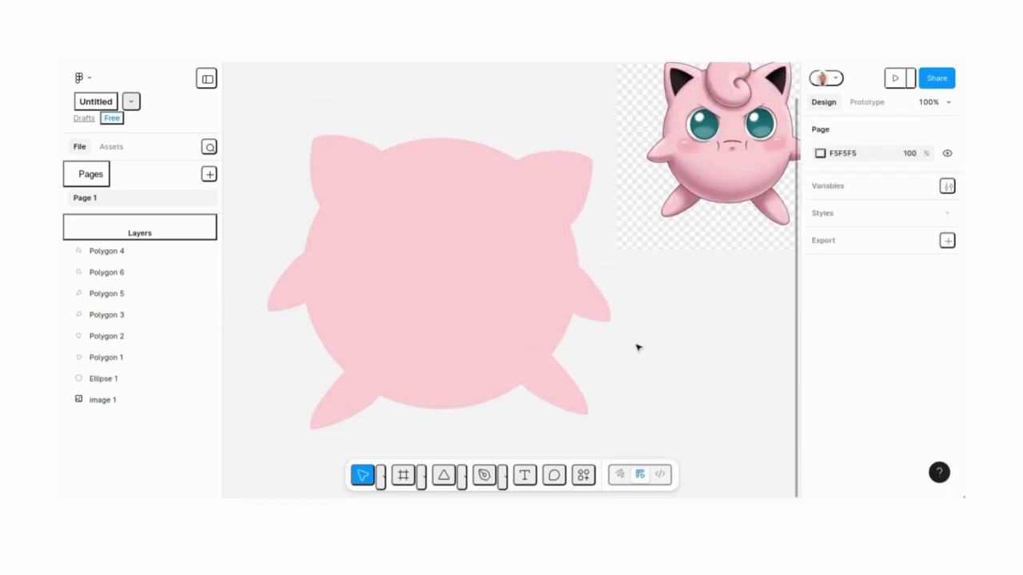
scroll(638, 347, "up", 3)
scroll(638, 347, "down", 2)
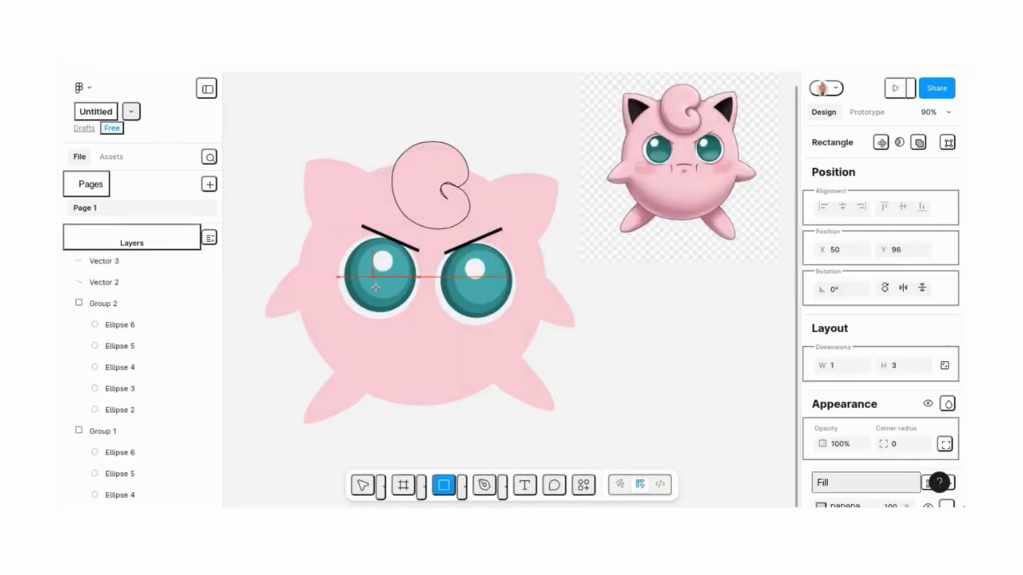
- Turn a rectangle about 39 × 27 into a rounded reflection filled with 7FCFD4, below the white highlight of the right-hand eye
left_click_drag(375, 286, 395, 293)
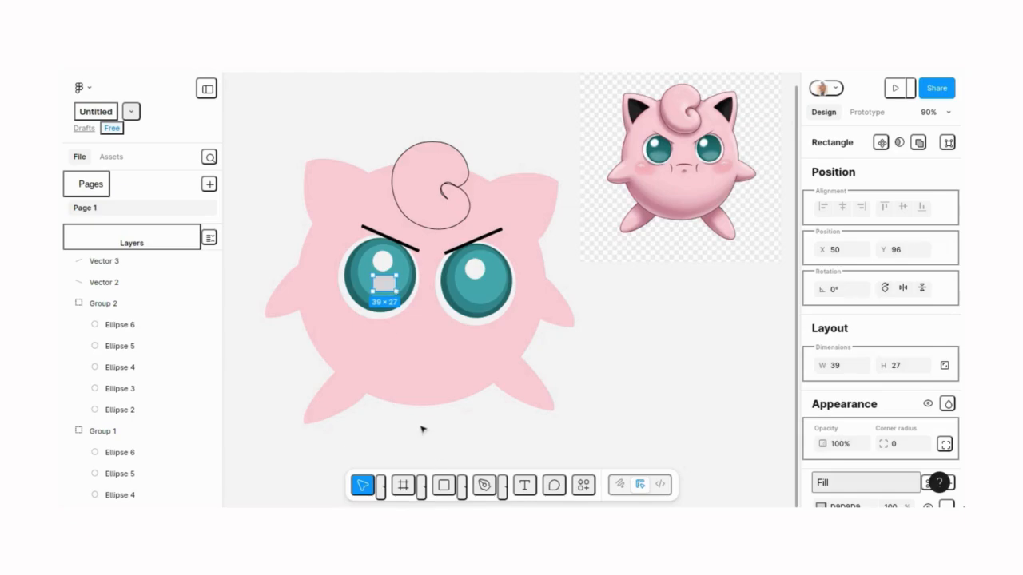
double_click(384, 286)
left_click(386, 286)
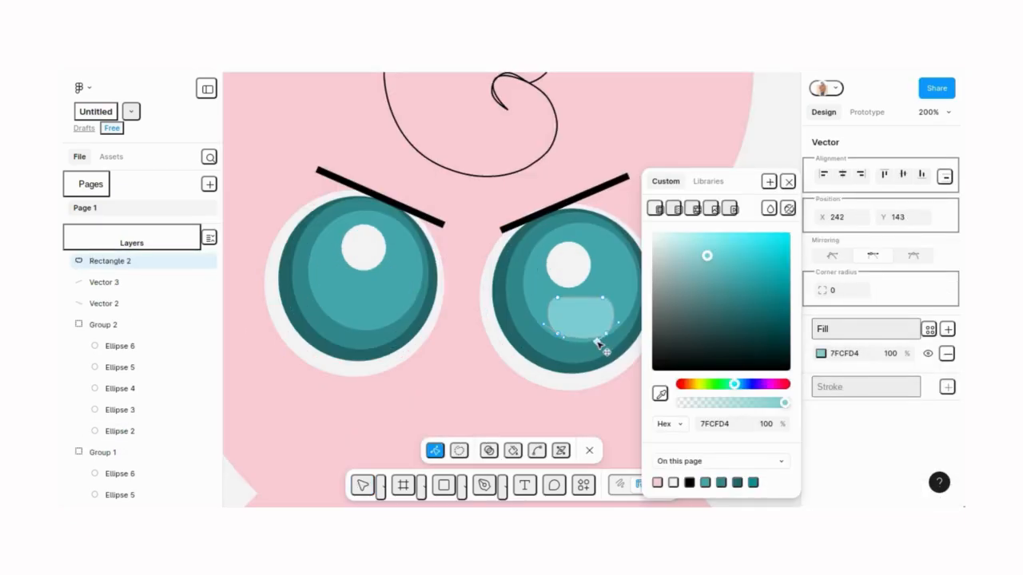
key("Escape")
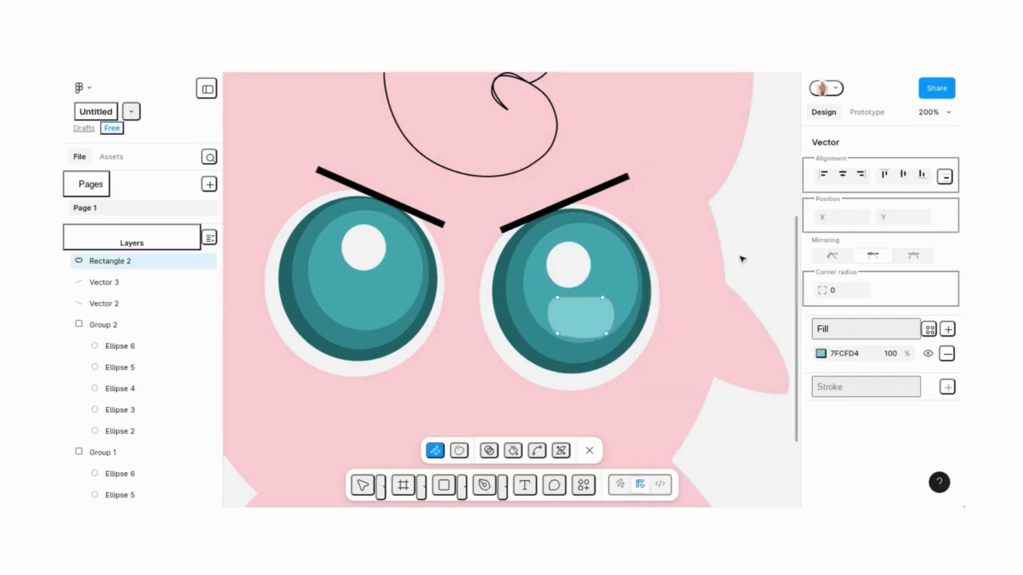
left_click(595, 450)
scroll(695, 308, "up", 1)
left_click(779, 312)
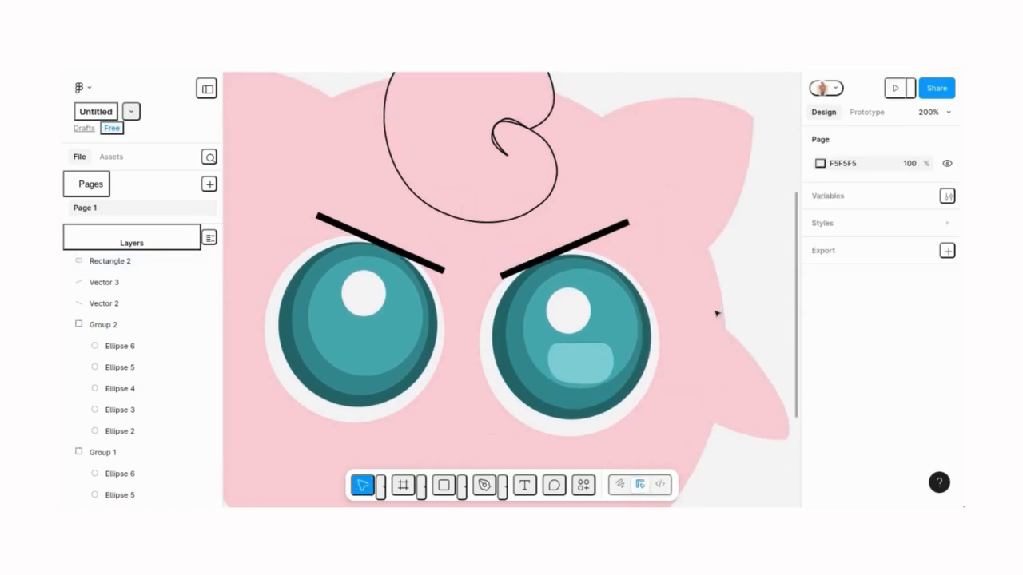
- Duplicate the rounded reflection of the right-hand eye and place the copy below the white highlight of the left-hand eye
left_click(594, 366)
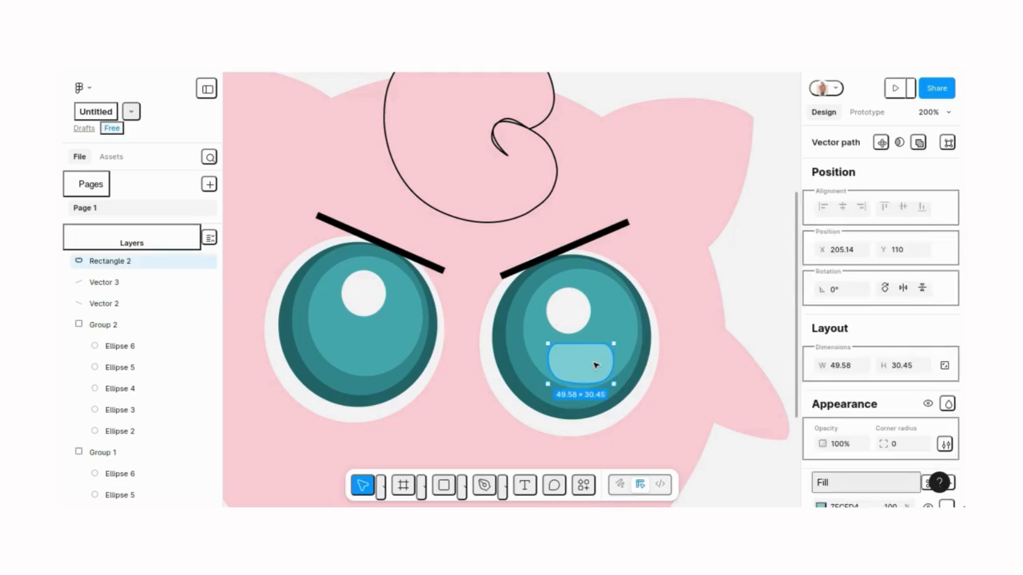
key("ctrl+d")
left_click_drag(595, 364, 376, 351)
left_click(775, 261)
key("ctrl+minus")
key("ctrl+minus")
key("ctrl+plus")
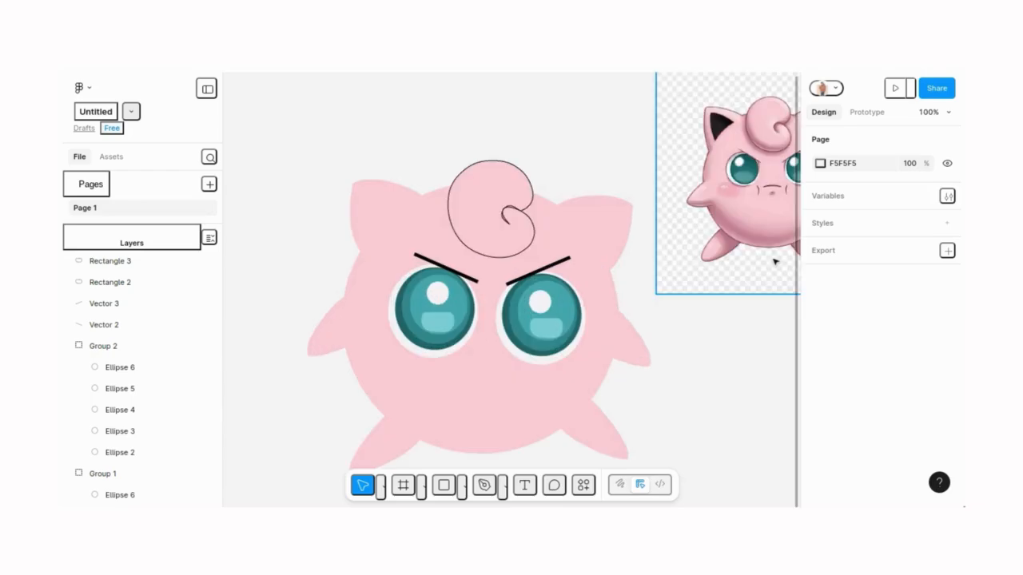
- Draw a flat ellipse about 202 × 17 below the eyes and reshape it into a thin frowning mouth filled with F099AB
left_click(461, 487)
left_click(461, 406)
left_click_drag(421, 382, 555, 392)
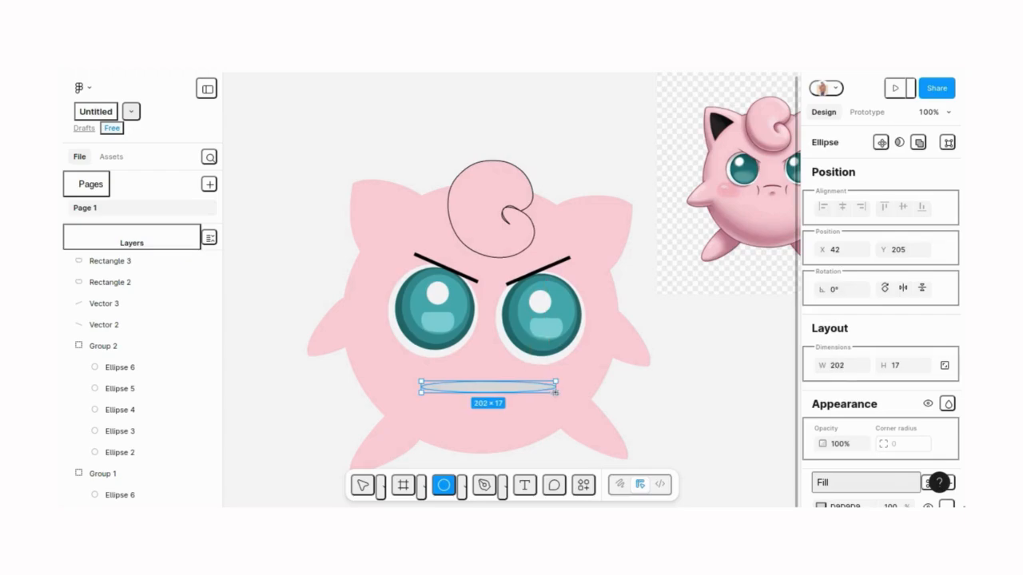
double_click(492, 388)
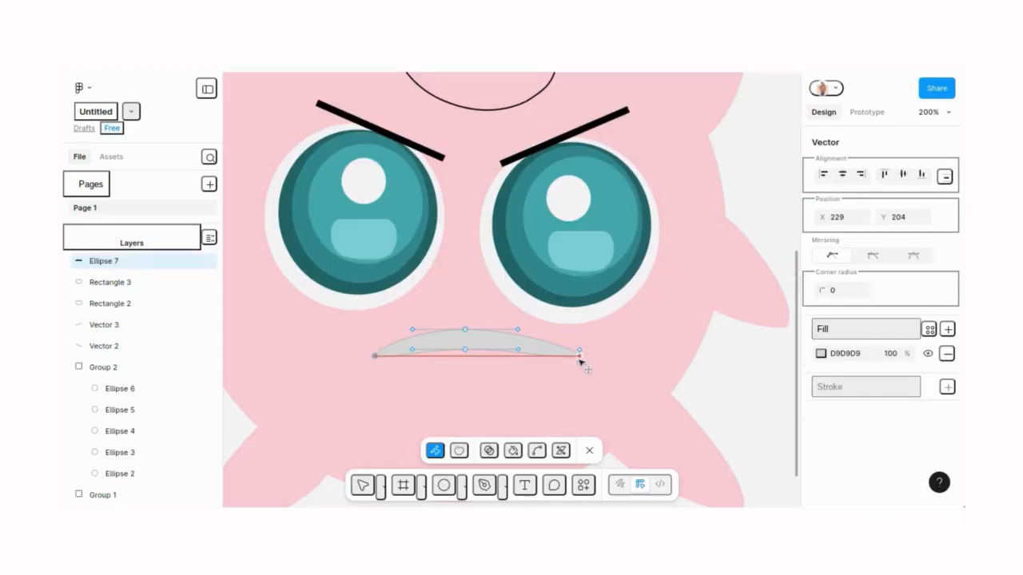
left_click_drag(580, 359, 557, 357)
left_click_drag(465, 349, 434, 330)
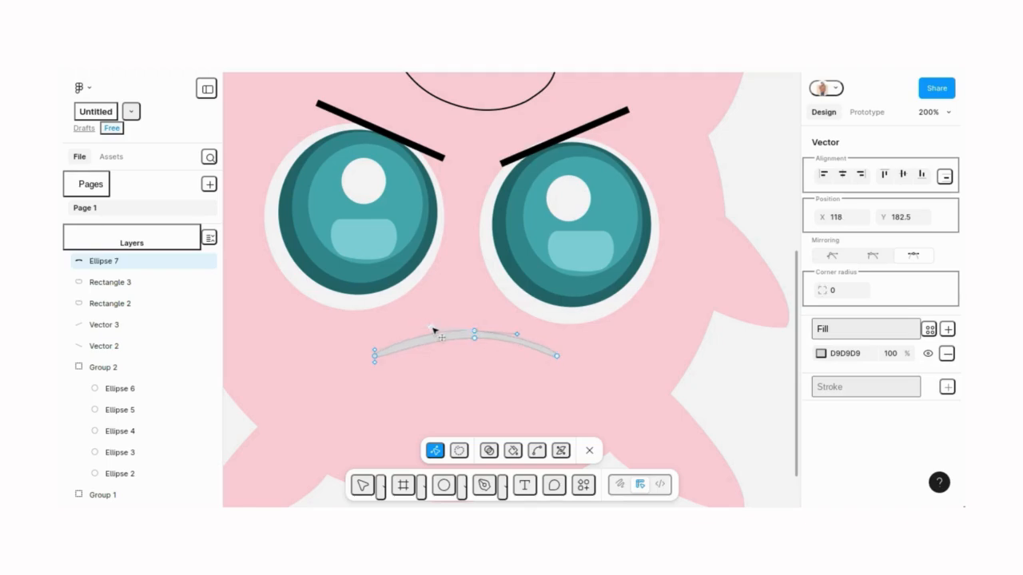
left_click_drag(374, 362, 379, 360)
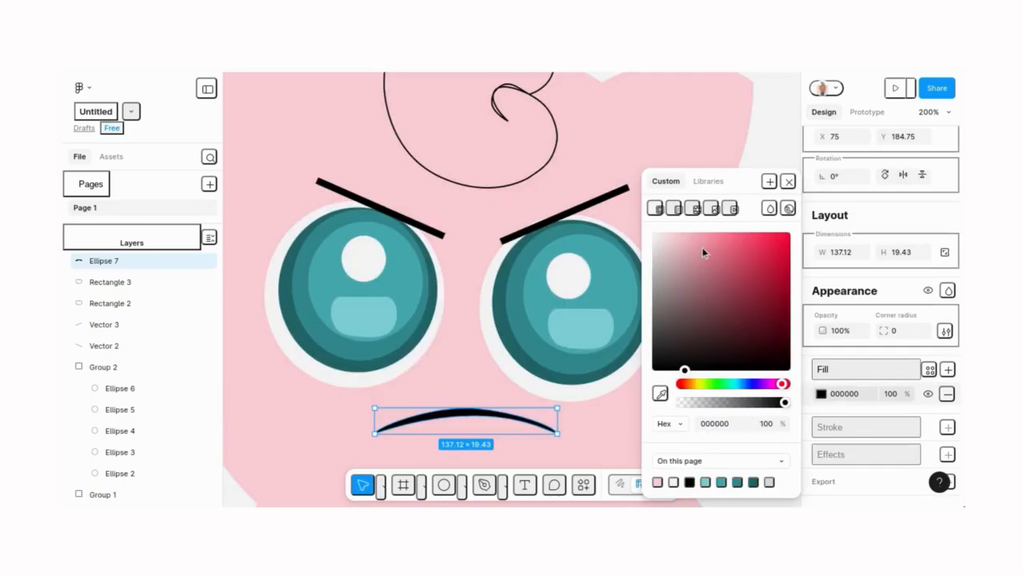
left_click(702, 241)
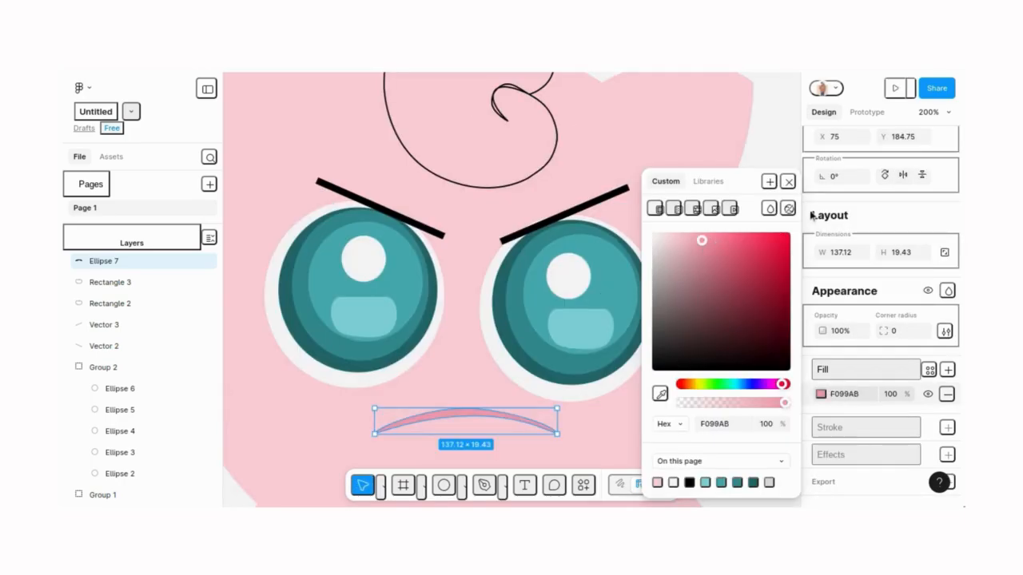
left_click(788, 181)
- Draw an ellipse about 49.5 × 38 below the left-hand eye as a cheek and soften its outline into a rounded shape
key("ctrl+minus")
key("ctrl+equal")
scroll(736, 234, "down", 1)
key("o")
left_click_drag(253, 312, 318, 362)
double_click(286, 338)
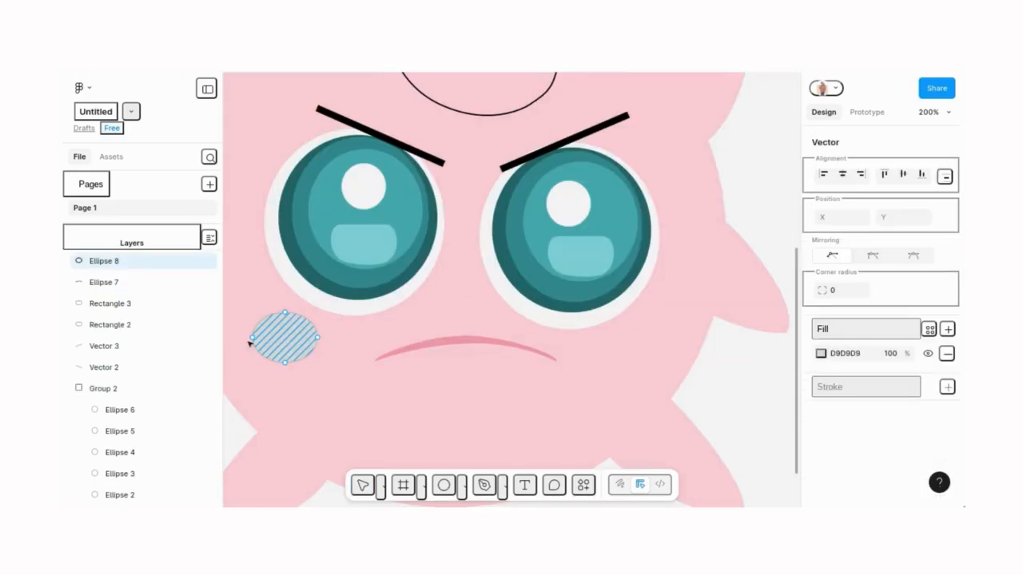
left_click(254, 342)
key("Escape")
key("Escape")
- Fill the left-hand cheek with the mouth's pink, F099AB
scroll(835, 432, "down", 2)
left_click(820, 378)
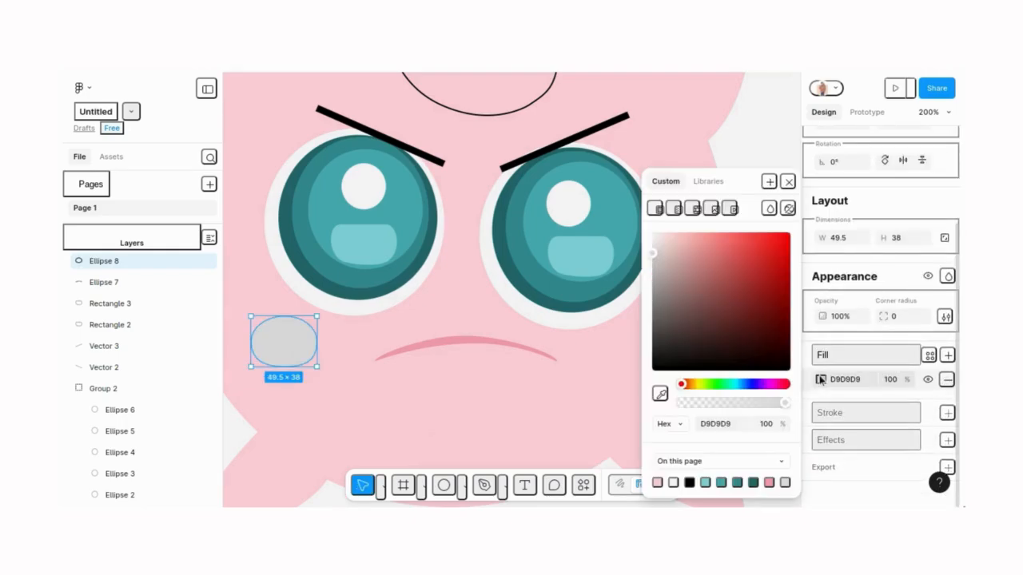
left_click(769, 481)
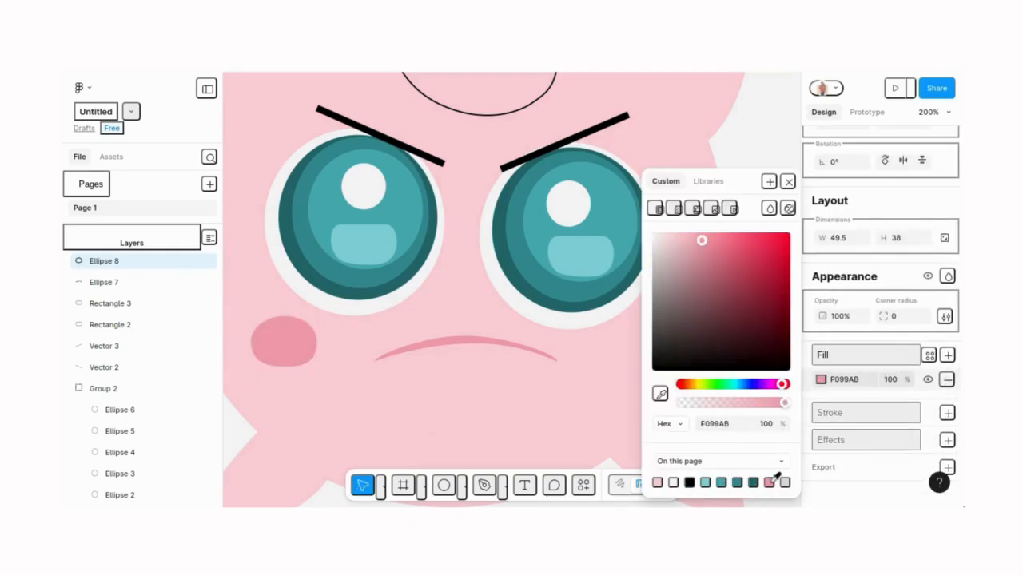
left_click(788, 182)
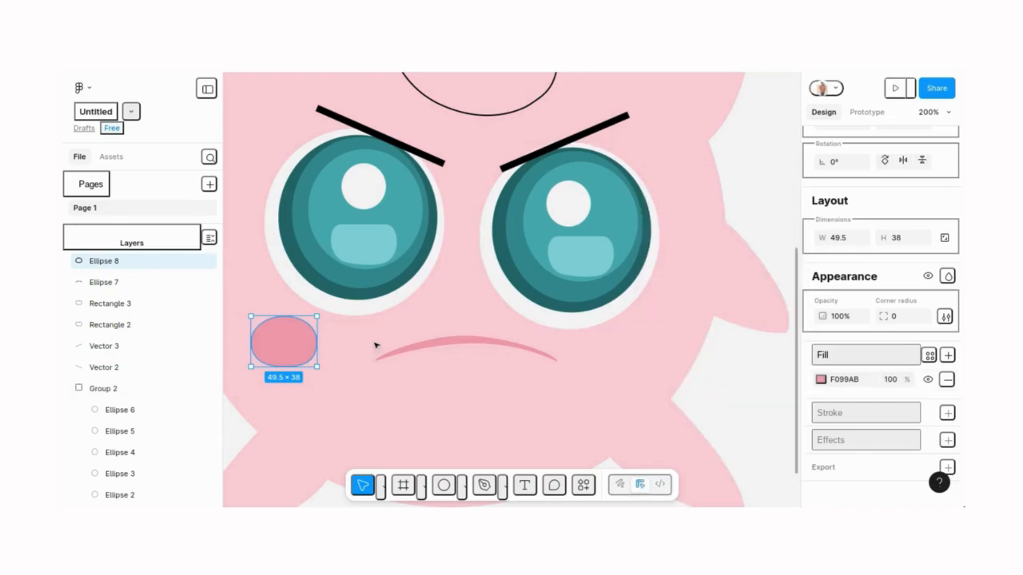
- Duplicate the cheek and place the copy below the right-hand eye
key("ctrl+d")
left_click_drag(619, 365, 645, 356)
left_click(489, 320)
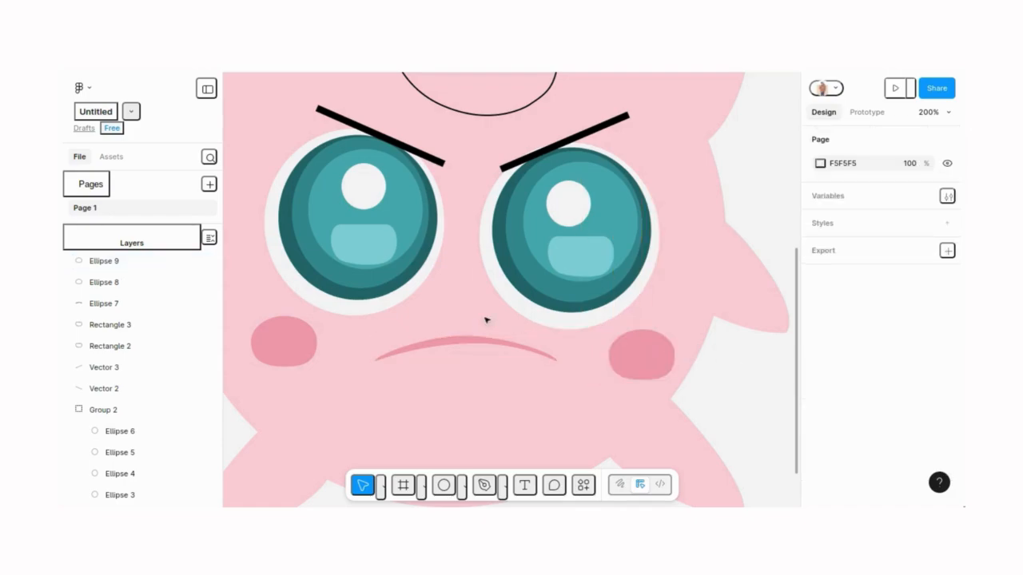
- Adjust the points of the EF6986 shadow behind the hair curl so it follows the curl's lower edge as a thin band
scroll(486, 319, "up", 6)
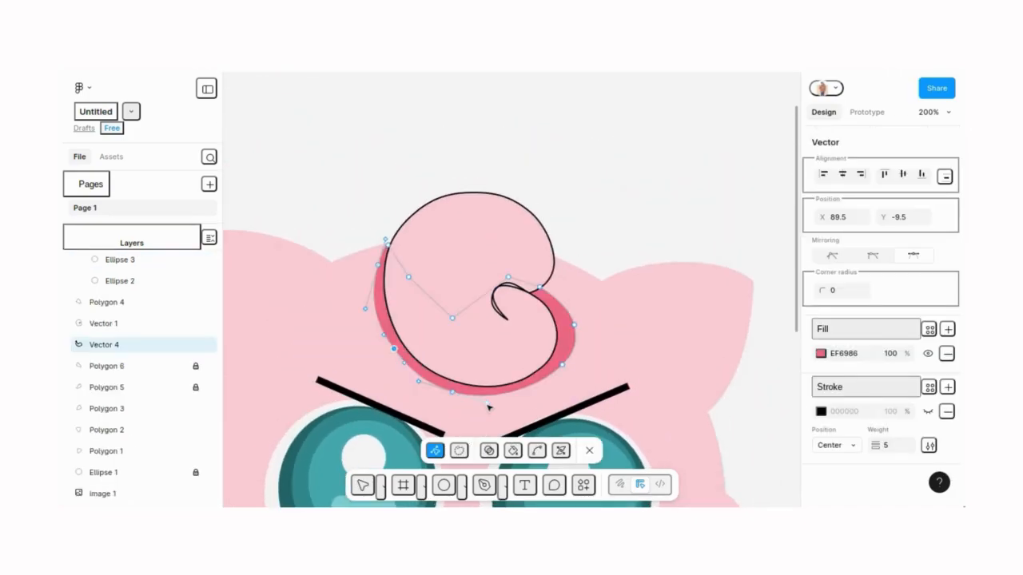
left_click_drag(488, 407, 484, 404)
left_click(562, 365)
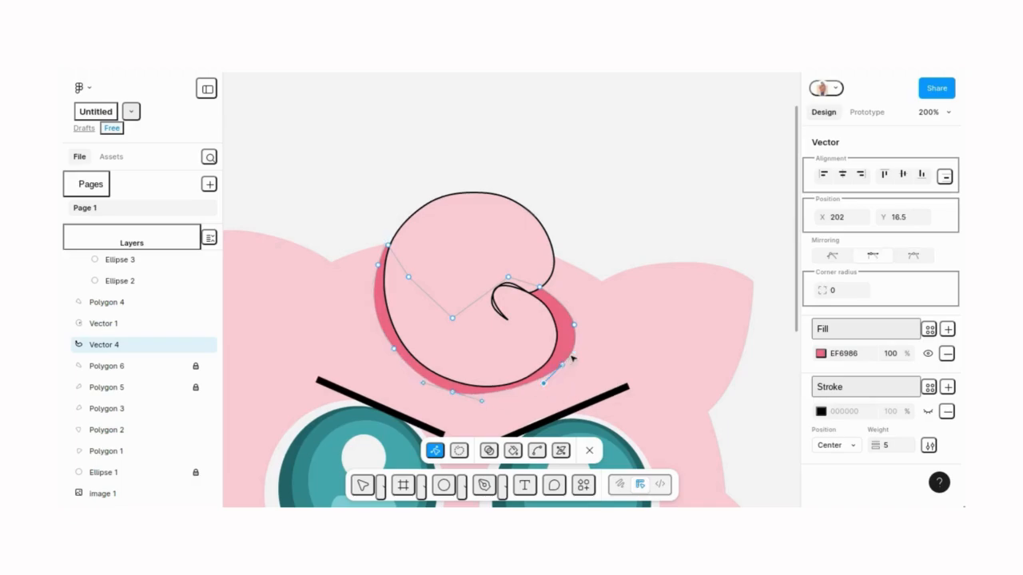
left_click_drag(562, 366, 565, 318)
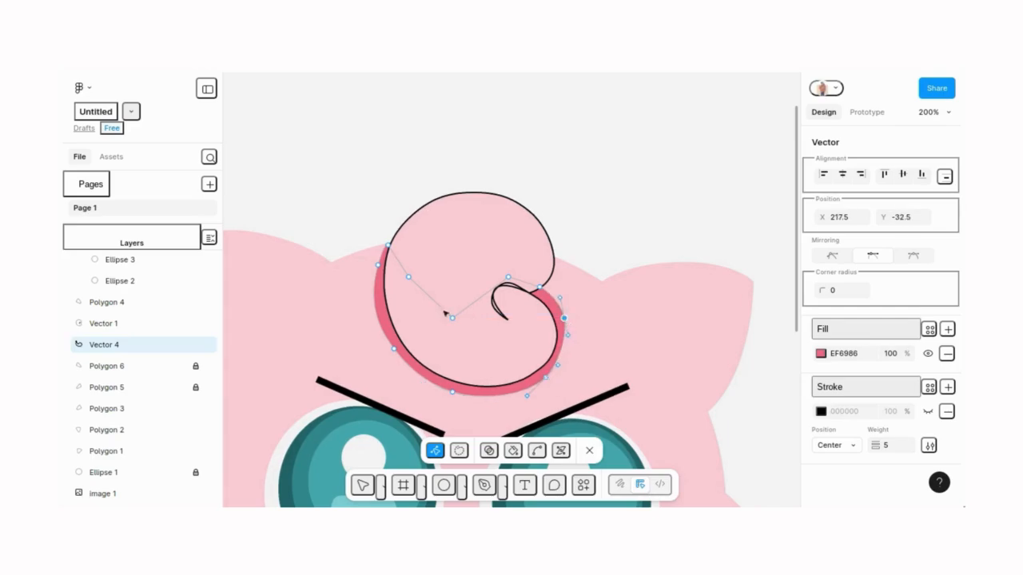
left_click(378, 264)
left_click_drag(380, 266, 382, 261)
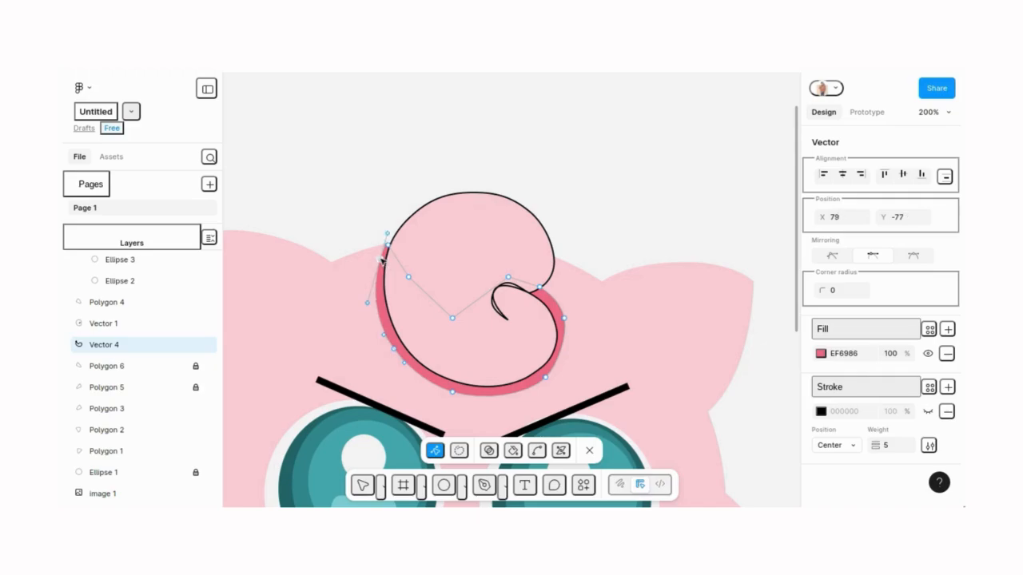
left_click(541, 289)
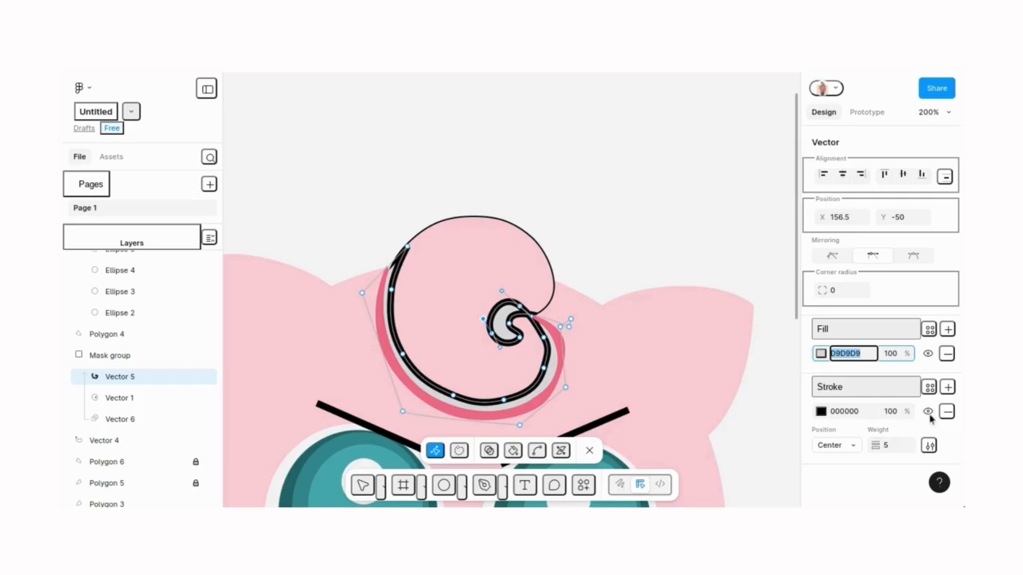
- Hide the stroke of the shading shape along the curl's inner edge and fill it with FE8CA4
left_click(928, 412)
left_click(821, 354)
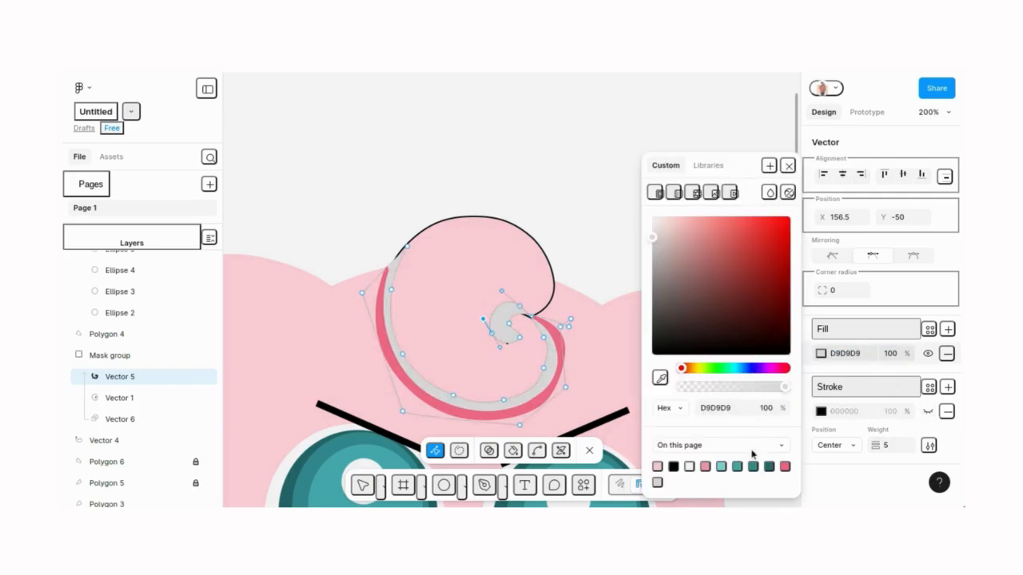
left_click(790, 466)
left_click(707, 465)
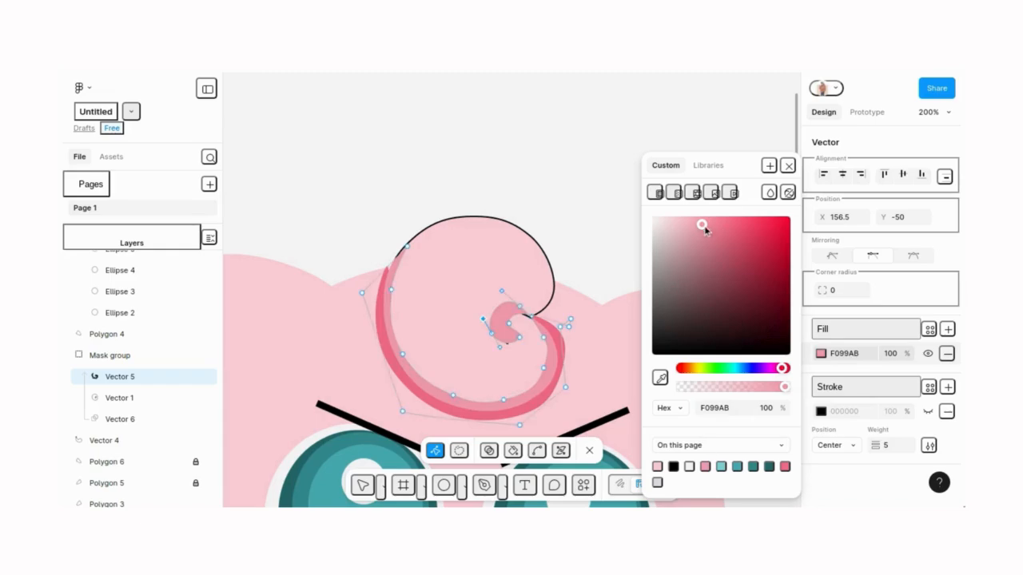
left_click_drag(702, 227, 714, 222)
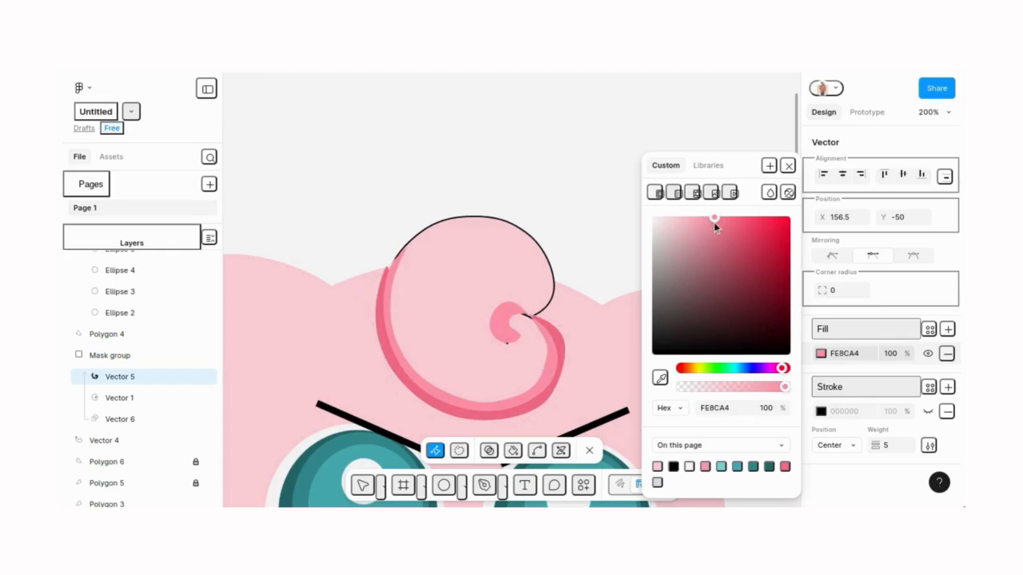
key("Escape")
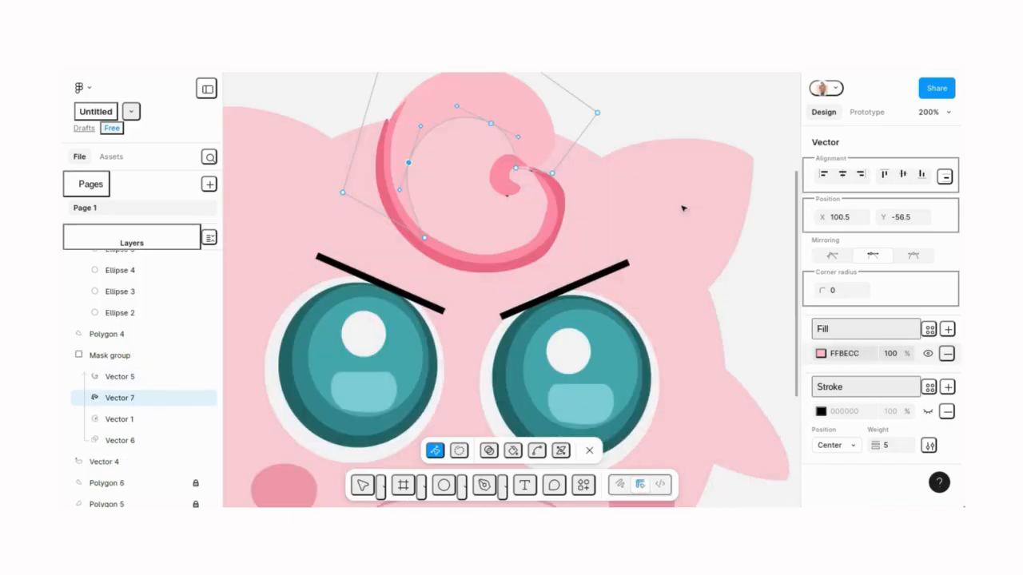
- Finish editing the curl's FFBECC upper shape and hide the stroke of the FF96AC shading shape inside it
scroll(698, 185, "down", 1)
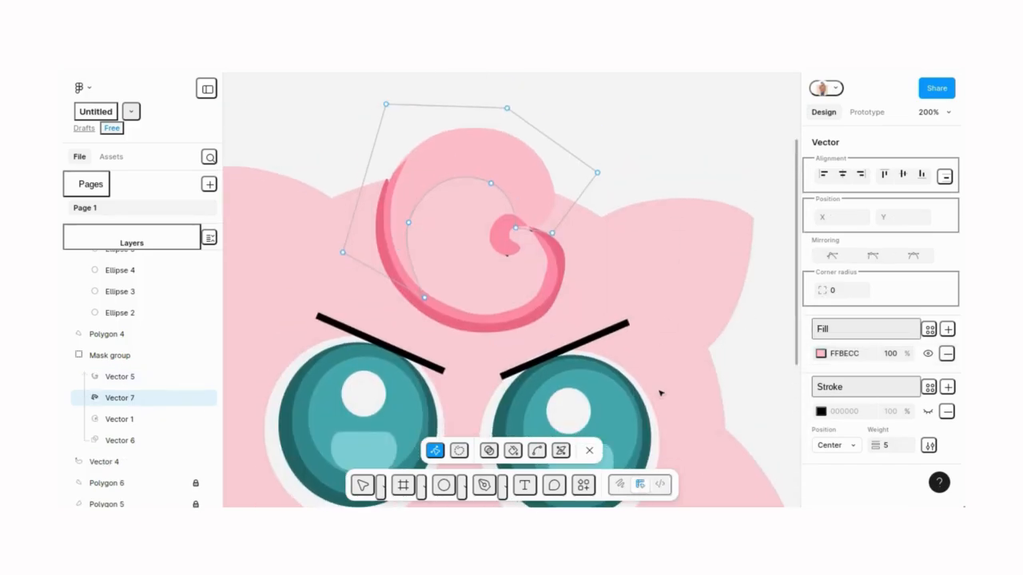
left_click(589, 451)
left_click(681, 165)
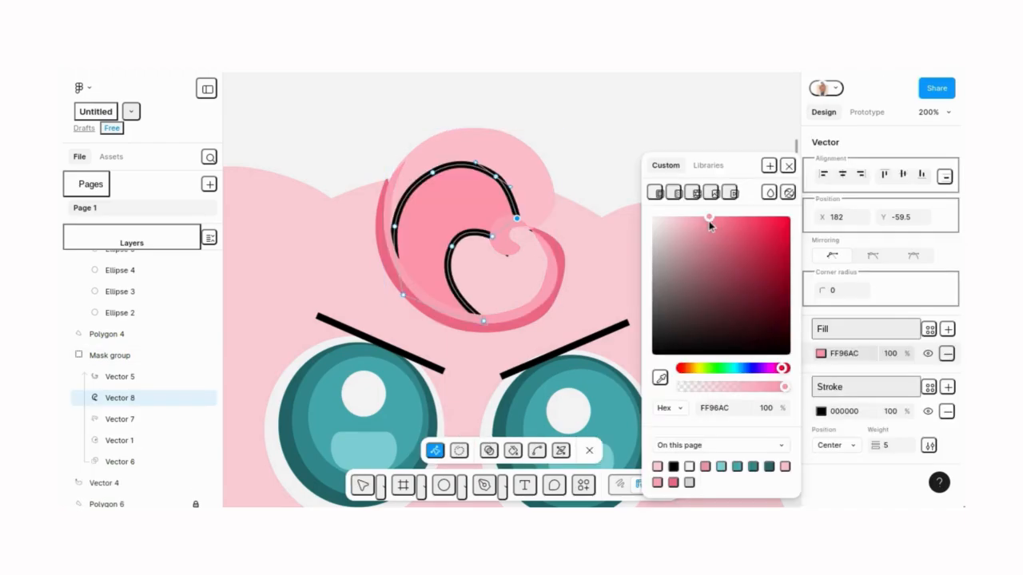
left_click(928, 410)
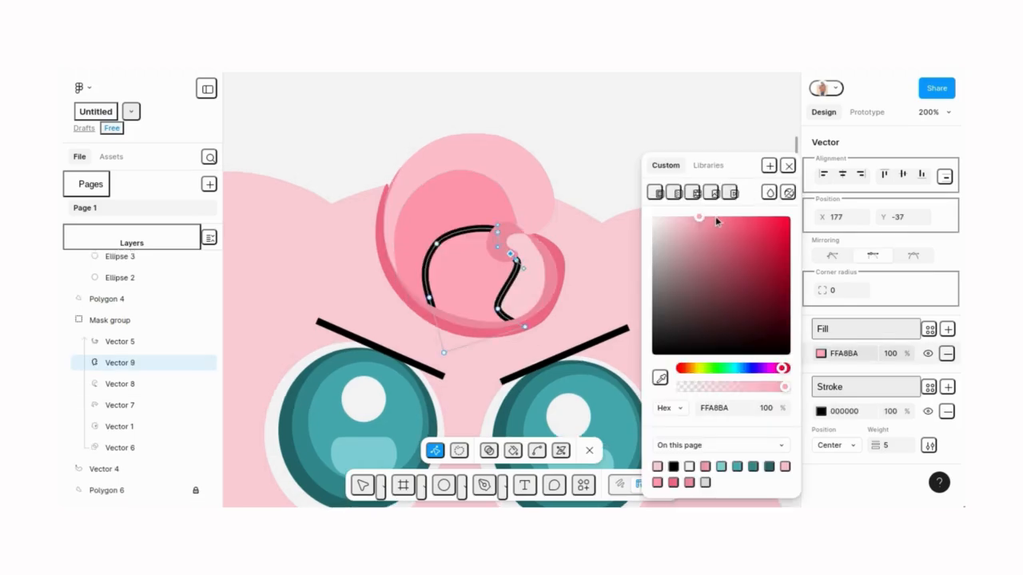
- Fill the innermost shading shape of the hair curl with F46E8A and hide its stroke
left_click(715, 221)
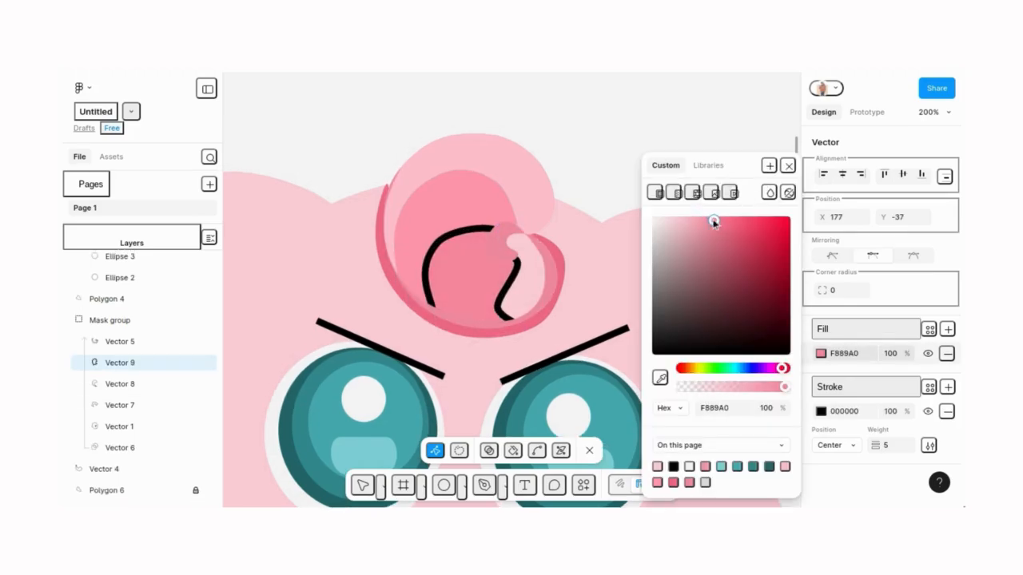
left_click_drag(715, 223, 728, 226)
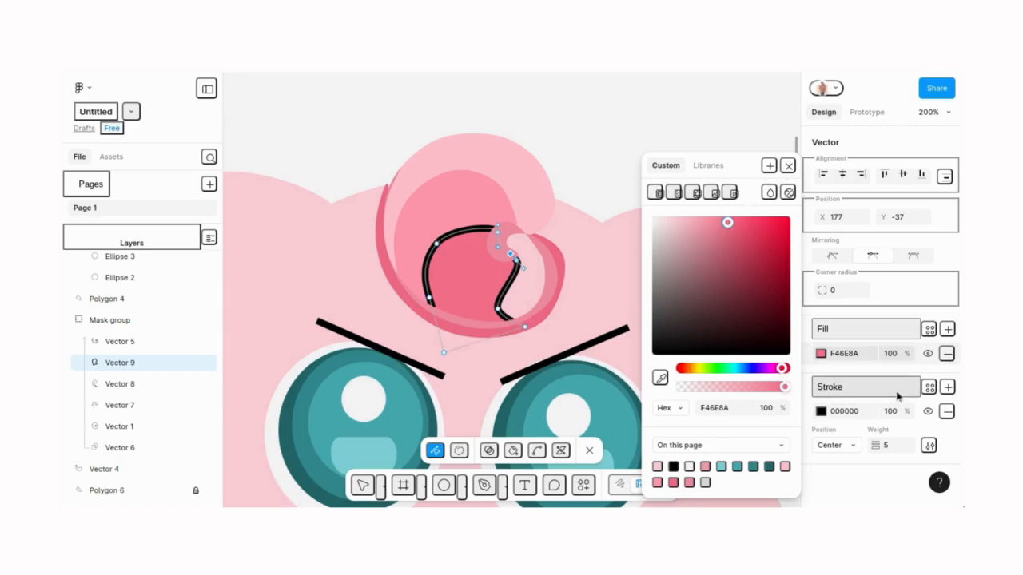
left_click(928, 411)
scroll(735, 279, "down", 1)
scroll(643, 406, "up", 3)
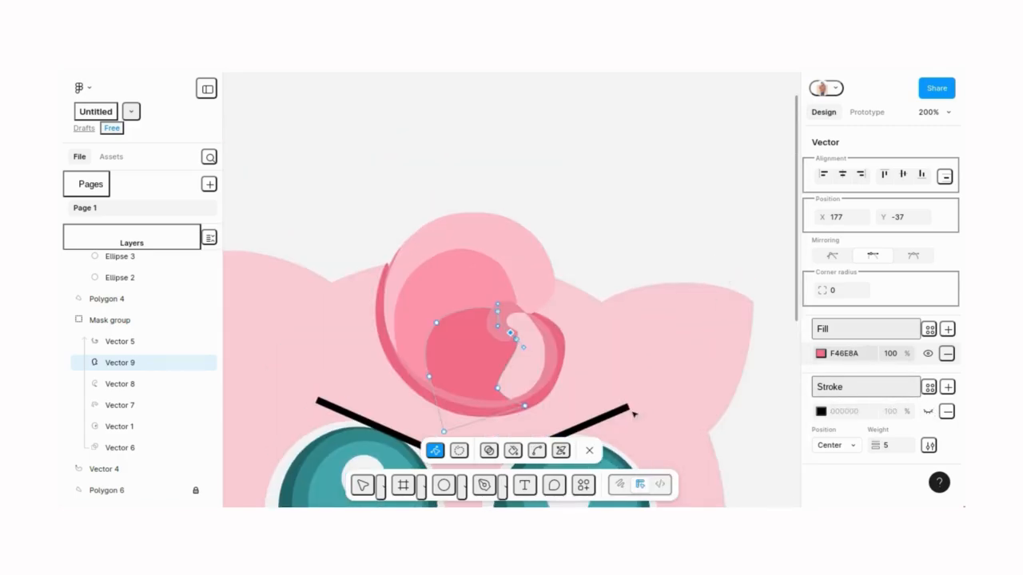
key("Escape")
key("Escape")
- Finish filling the hair curl's base shape with EC5D7C and deselect it
scroll(667, 233, "down", 3)
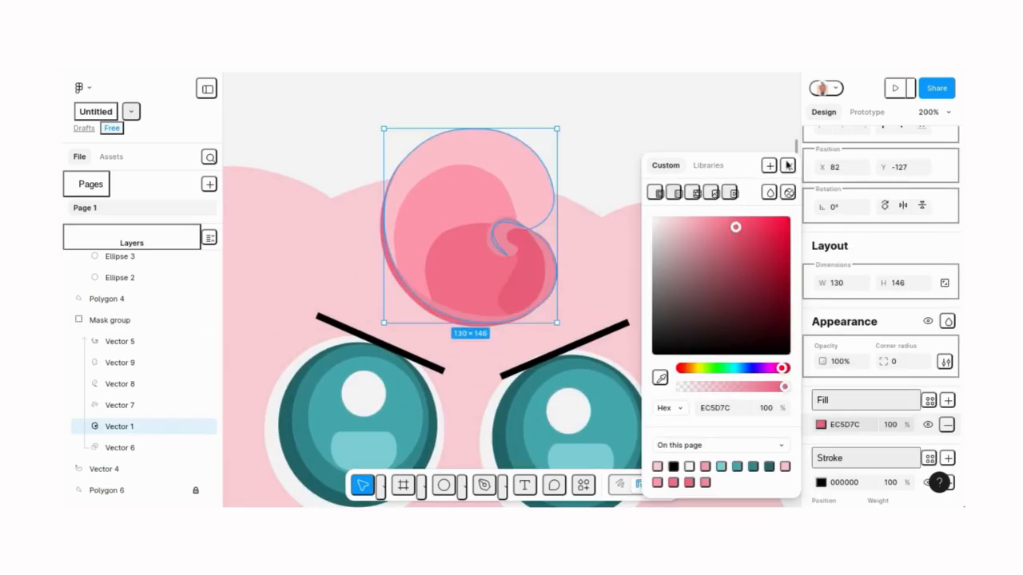
left_click(788, 166)
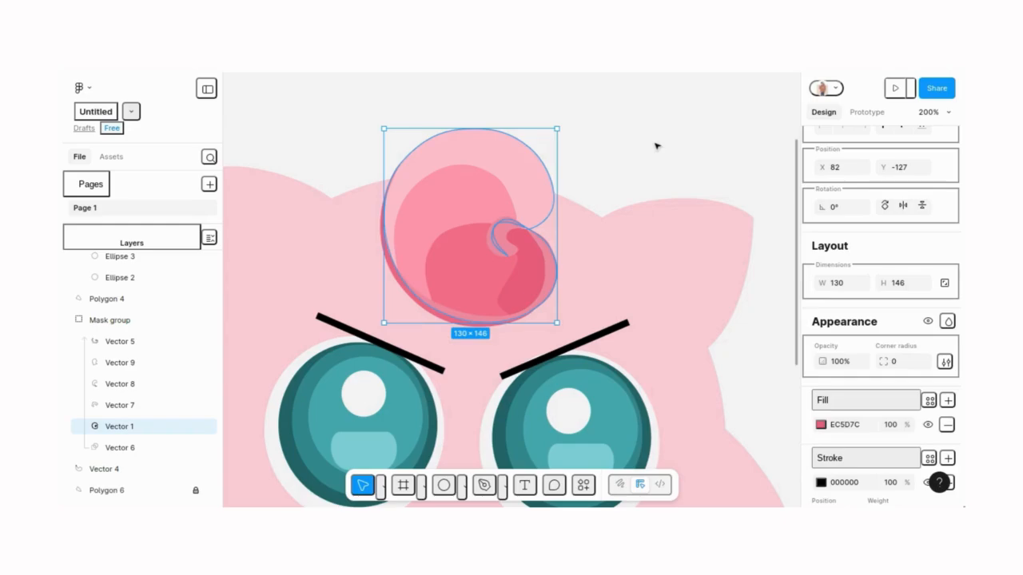
left_click(658, 147)
scroll(673, 243, "up", 2)
scroll(675, 245, "down", 2)
key("ctrl+minus")
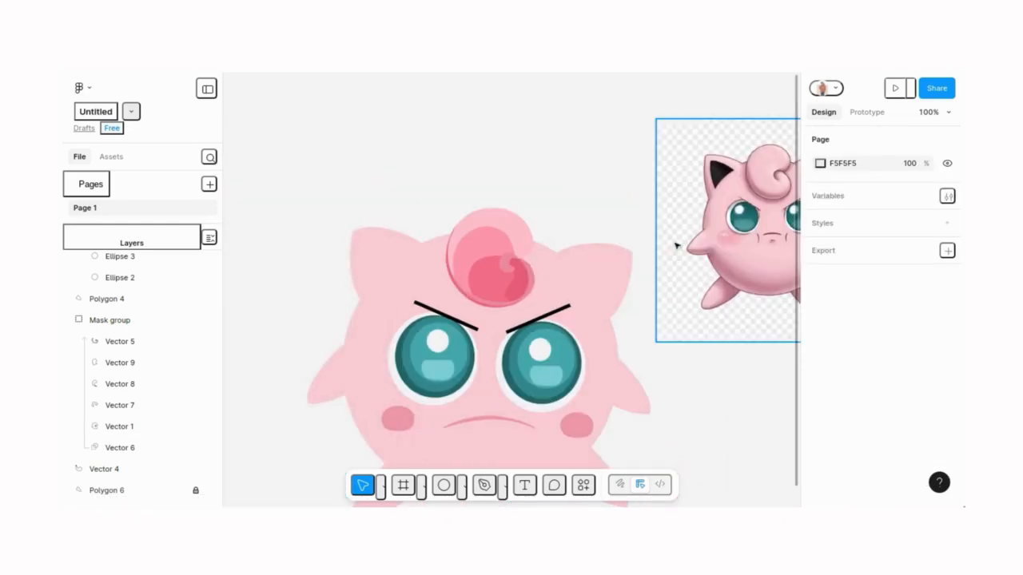
- Darken the fill of the right-hand inner ear shape to 474042
scroll(566, 206, "down", 1)
scroll(682, 369, "down", 1)
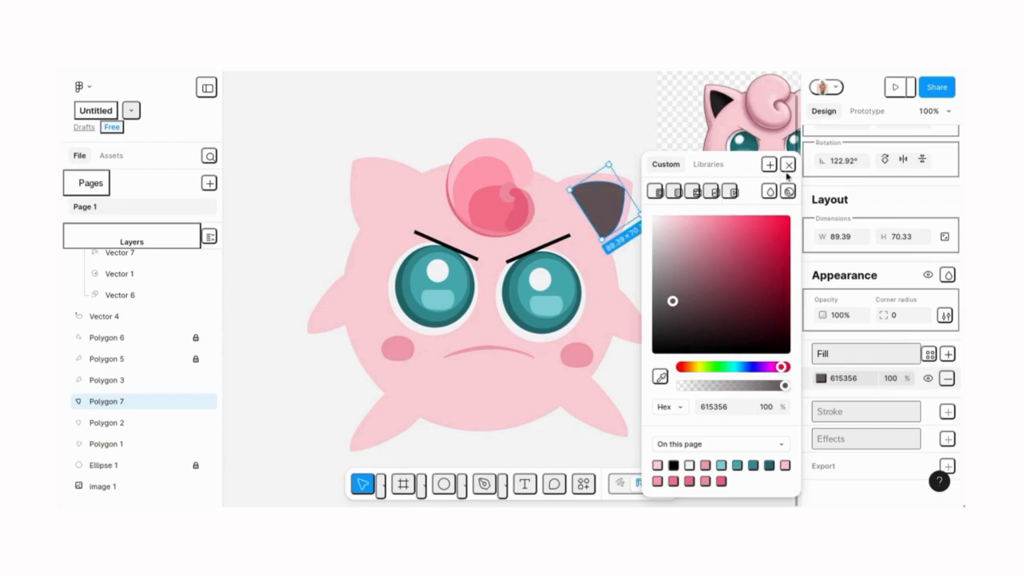
left_click(788, 172)
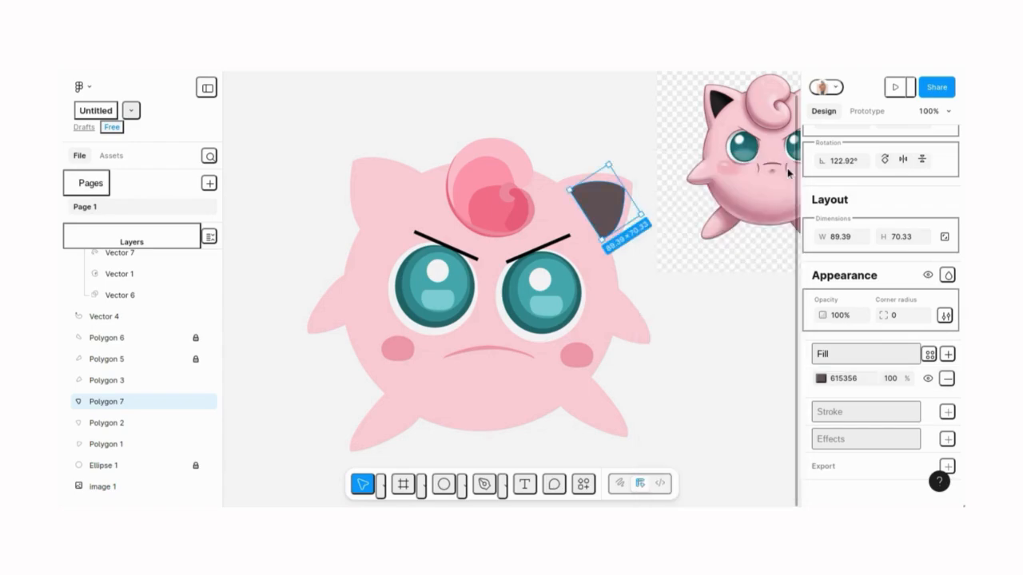
left_click(821, 378)
left_click(670, 298)
left_click_drag(670, 302, 666, 321)
left_click(791, 164)
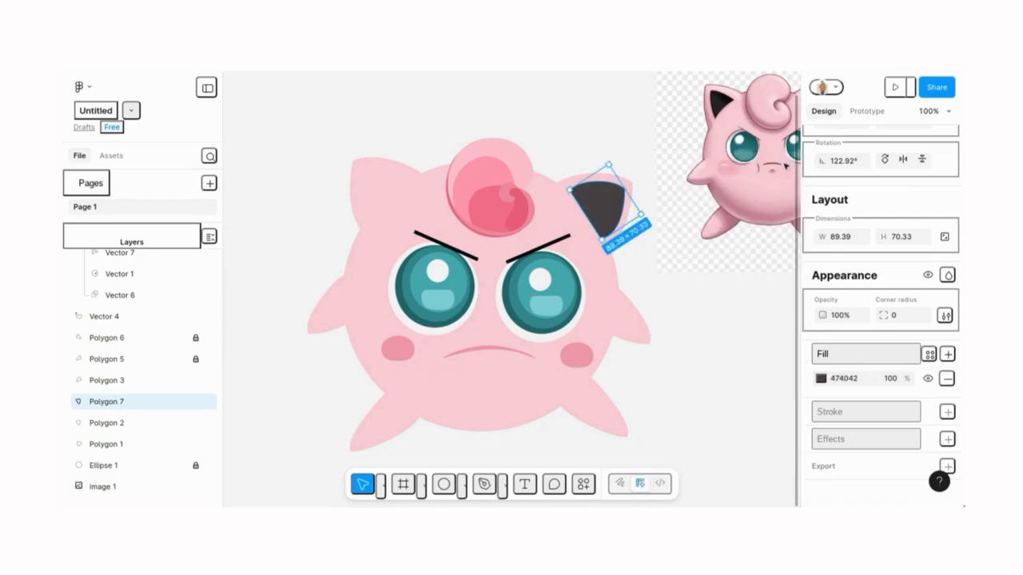
- Add a copy of the left-hand ear inside it, sized about 94.71 × 73.67, and fill it with 000000
left_click(362, 181)
key("ctrl+v")
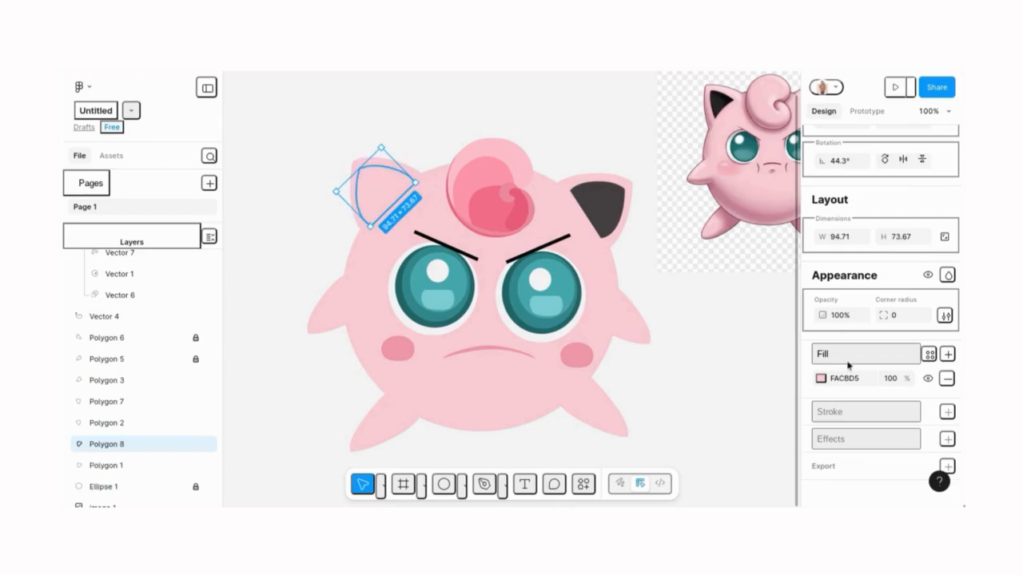
left_click(821, 378)
left_click(674, 465)
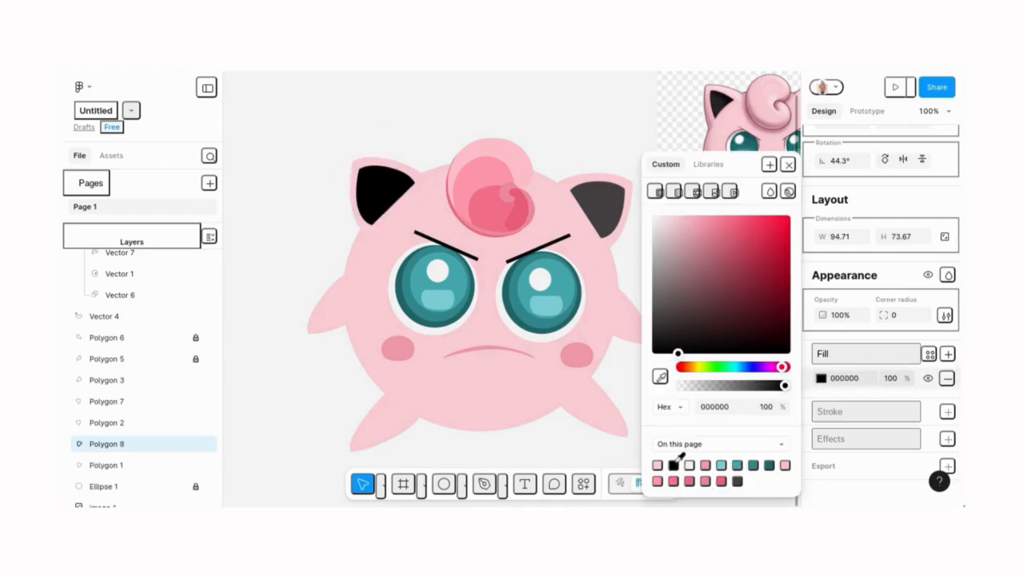
- Fill the left-hand inner ear shape with 474042 and deselect it
left_click(736, 481)
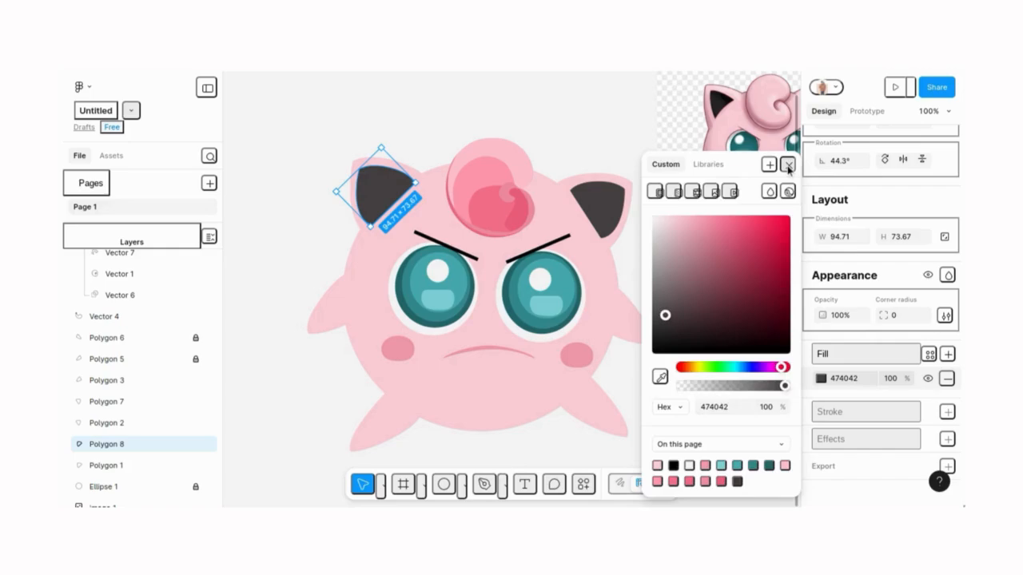
left_click(788, 164)
left_click(617, 121)
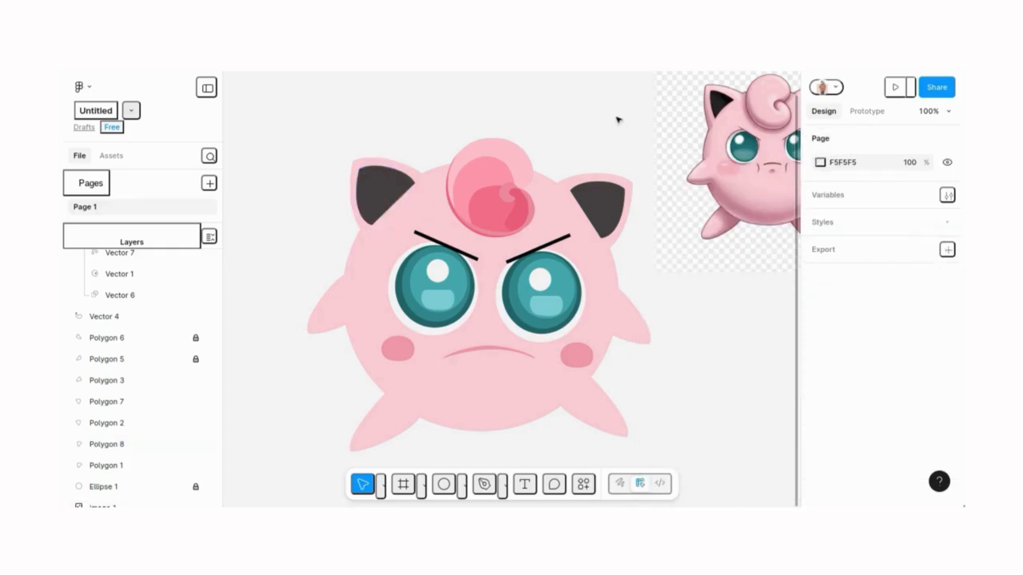
- Reshape the FF96AC shading along the left-hand arm's lower edge, extending its outer point to the arm's tip, and deselect it
scroll(328, 240, "down", 2)
double_click(350, 290)
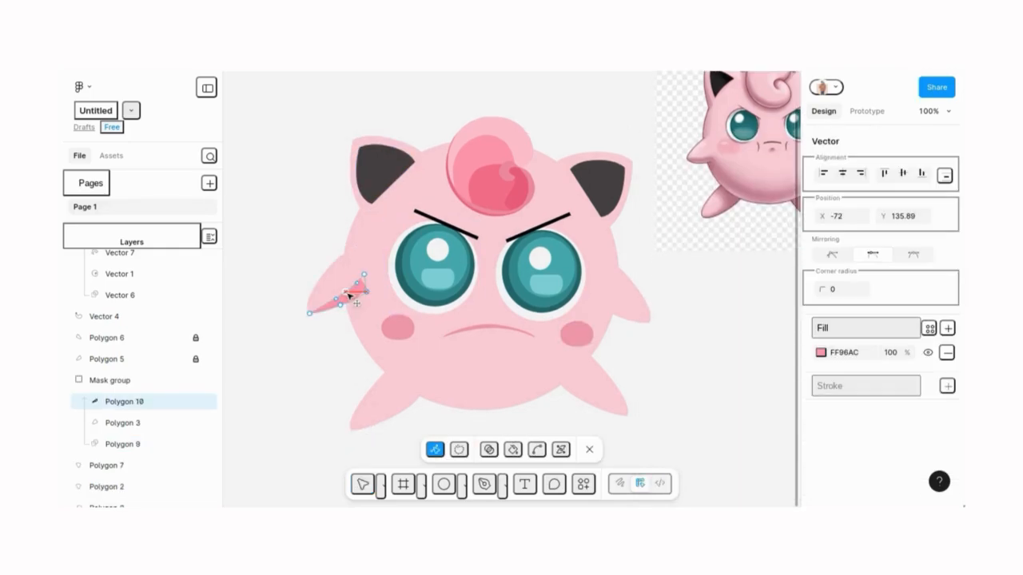
mouse_move(331, 300)
left_mouse_down()
mouse_move(323, 309)
mouse_move(359, 289)
left_mouse_up()
left_click(345, 299)
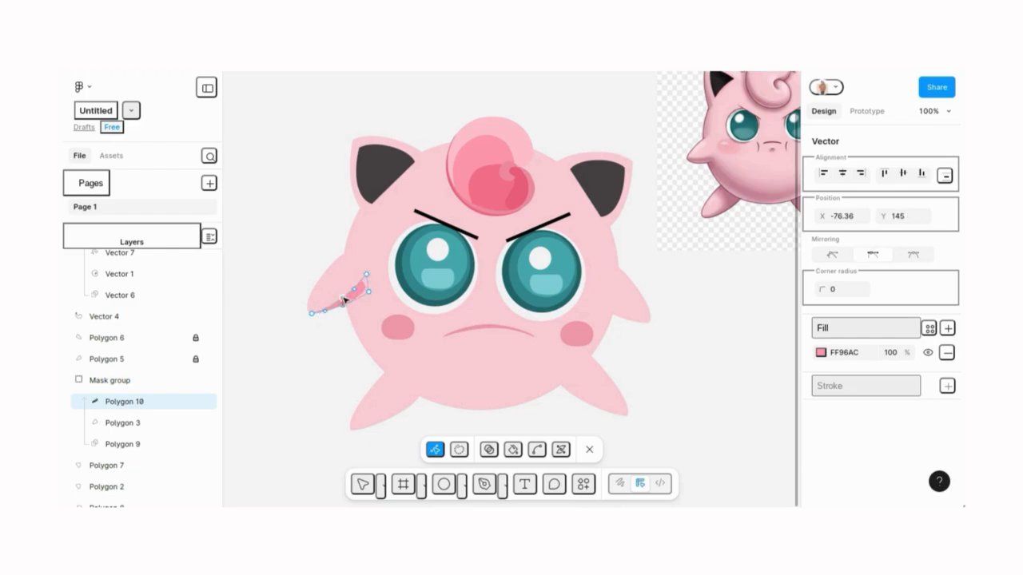
left_click_drag(313, 315, 306, 315)
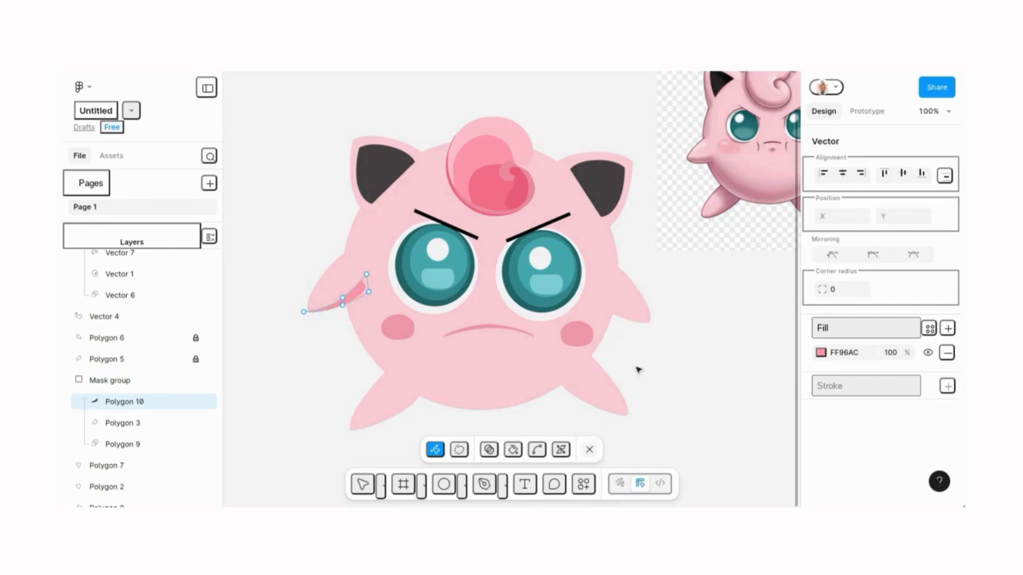
key("Escape")
left_click(663, 343)
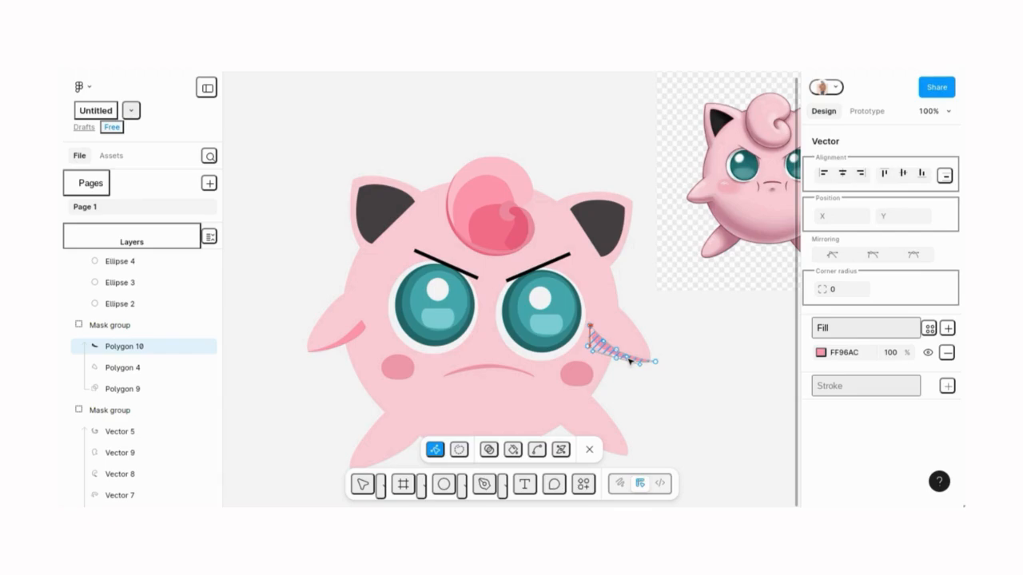
- Undo the last edit of the right-hand arm's shading and reshape its upper curve
key("ctrl+z")
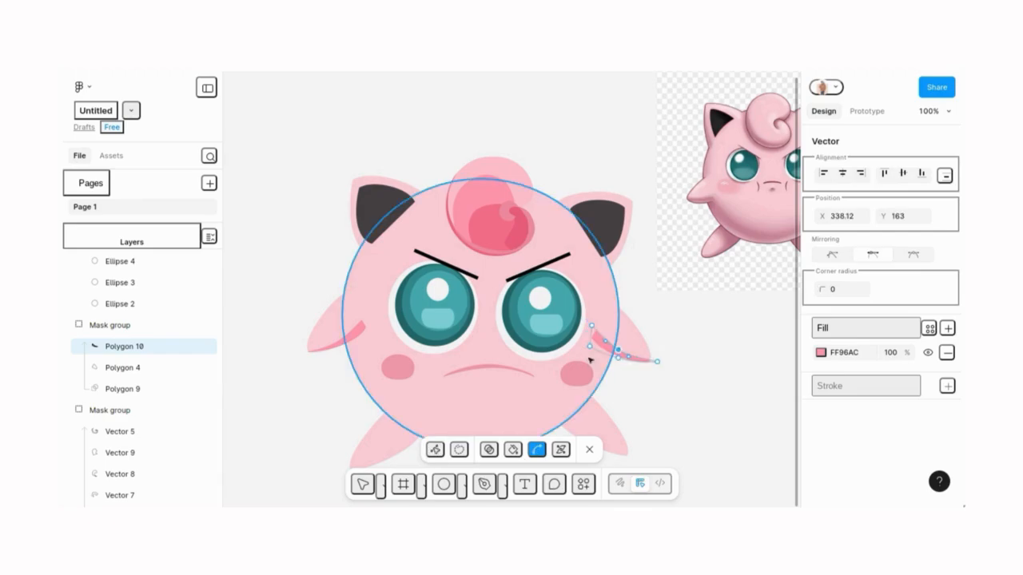
left_click_drag(630, 360, 611, 346)
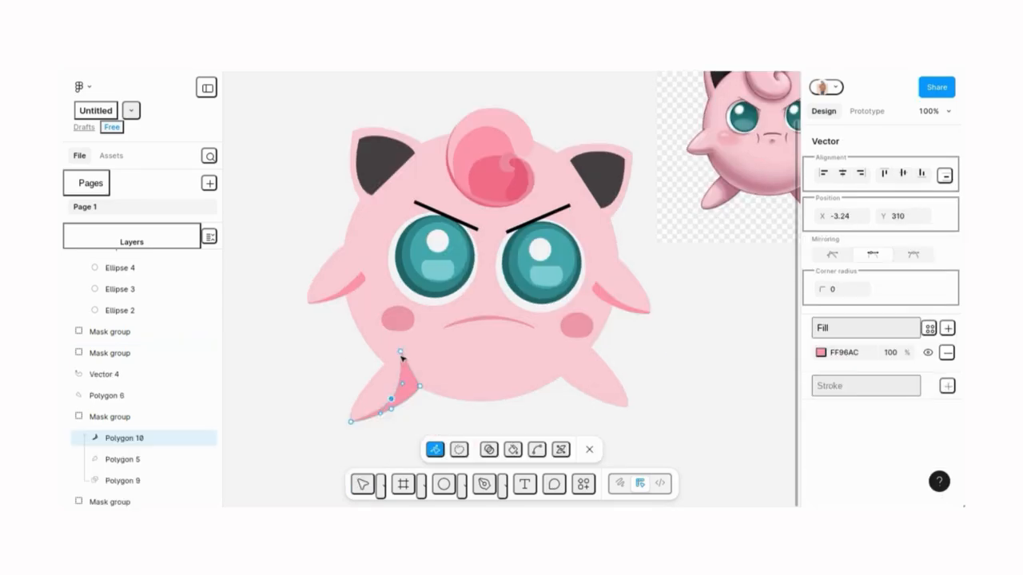
- Adjust the points and inner curve of the FF96AC shading shape on the left-hand leg
left_click(406, 377)
left_click_drag(402, 371, 404, 383)
left_click(409, 387)
left_click_drag(405, 378, 388, 366)
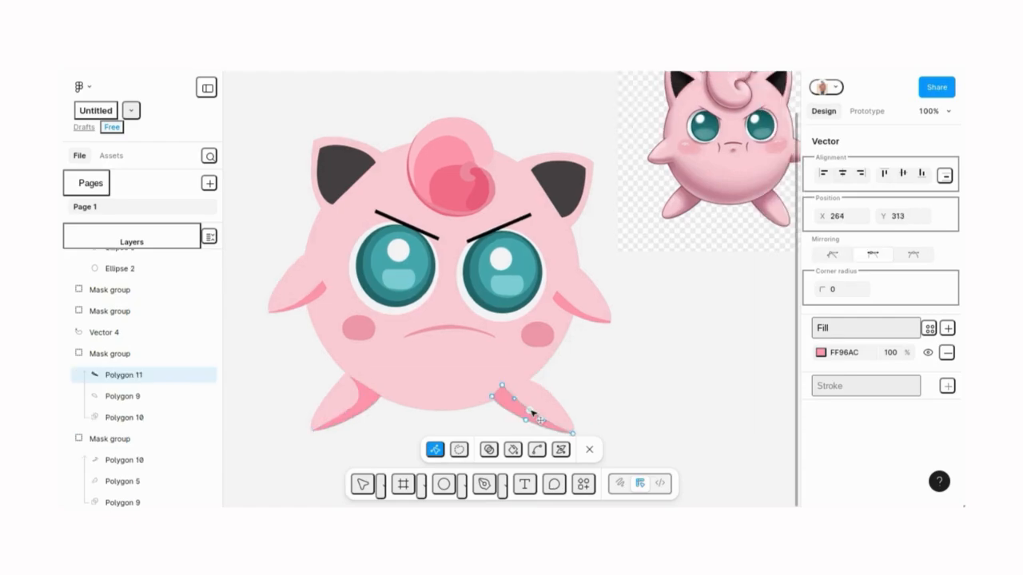
- Move the right-hand leg shading's top point to X 248, Y 267, adjust its inner curve, and finish editing the shape
left_click_drag(508, 388, 521, 384)
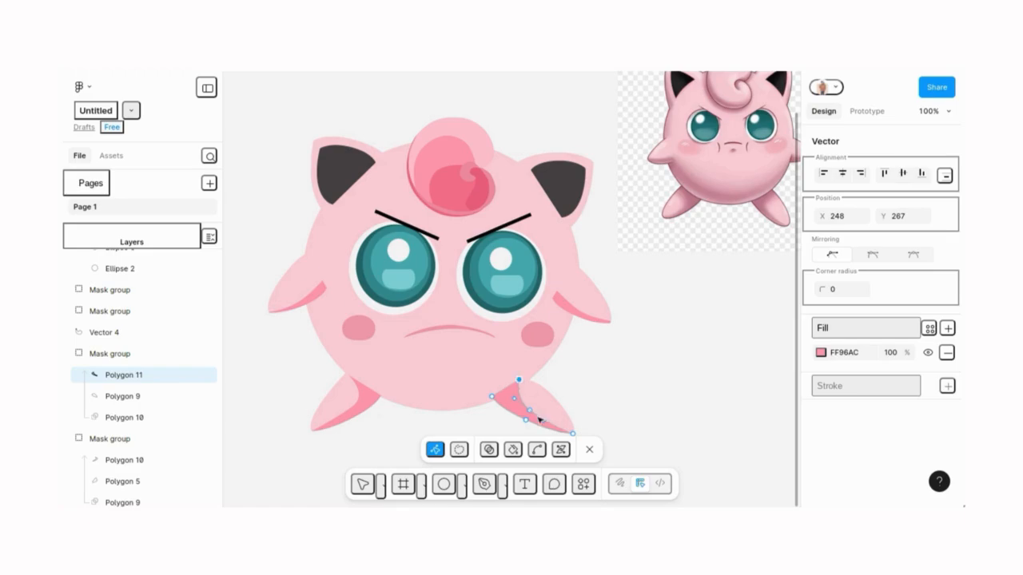
left_click(525, 410)
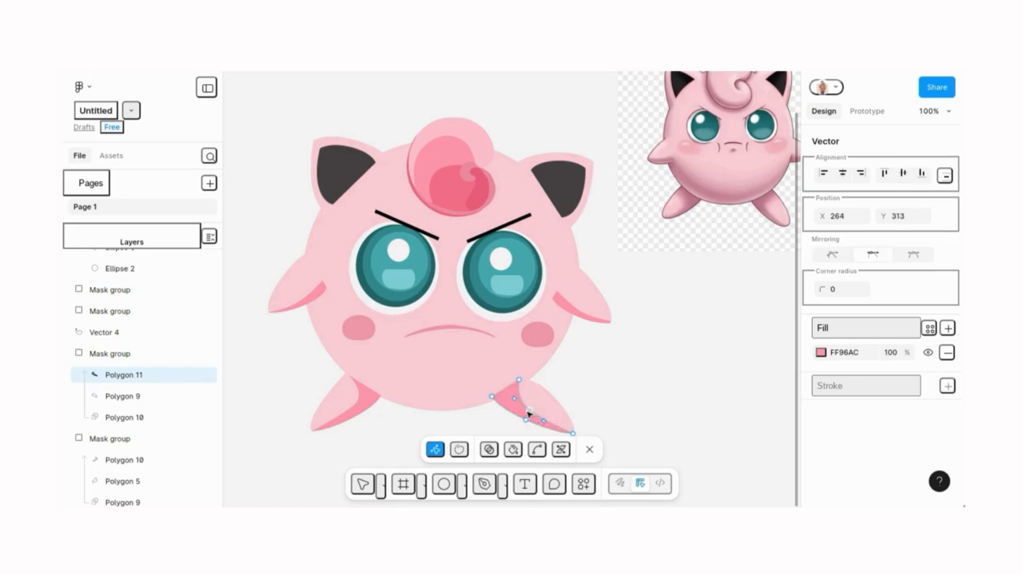
left_click(590, 448)
left_click(630, 379)
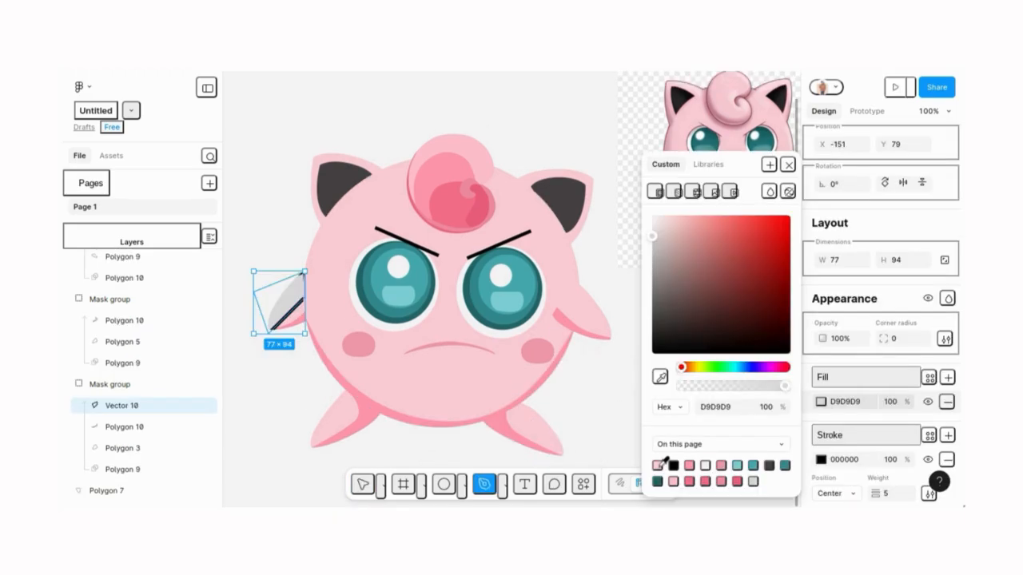
- Fill the left-hand arm's highlight shape with FFE3E9, hide its stroke, and open the shape for point editing
left_click(661, 461)
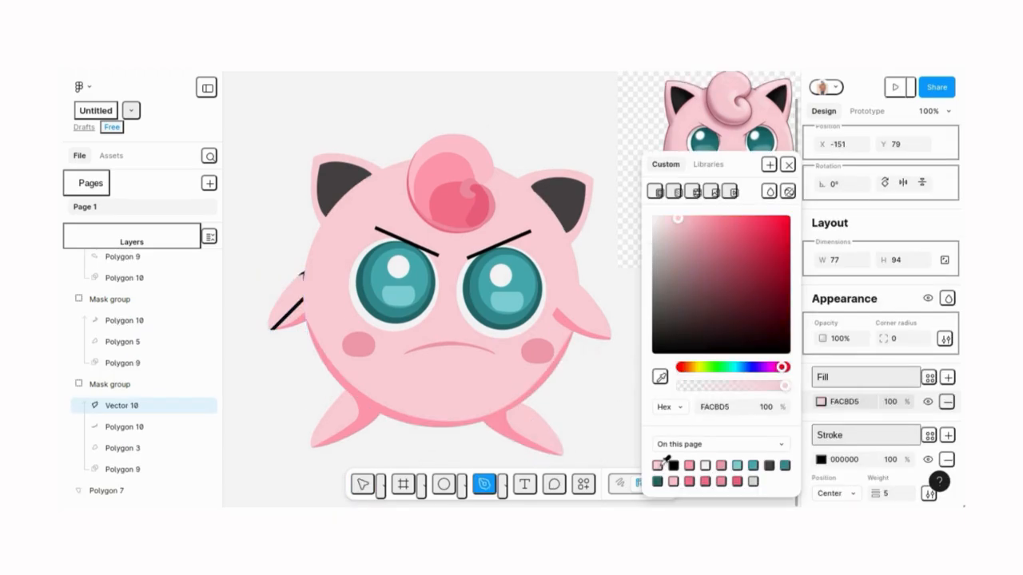
left_click(668, 222)
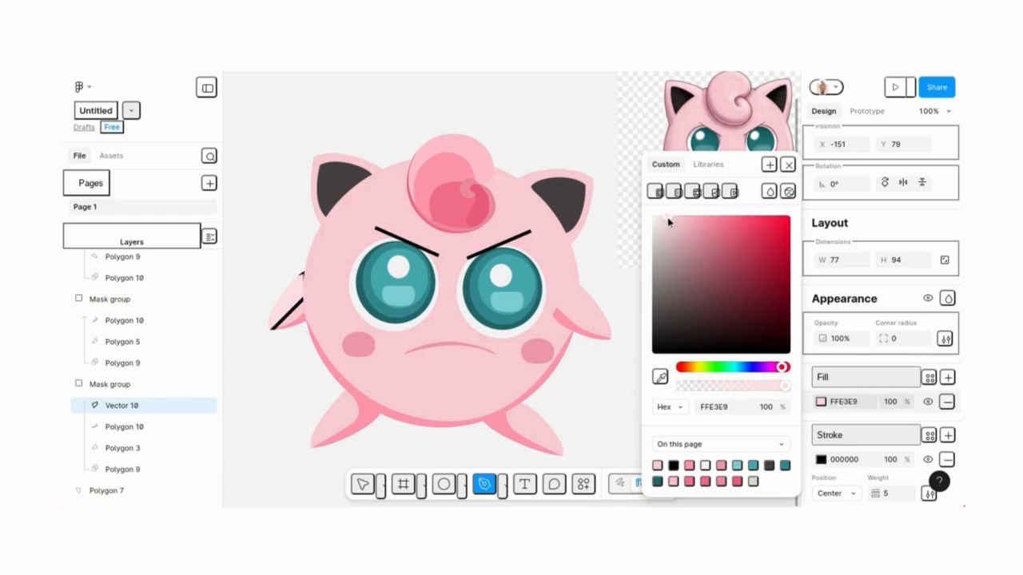
left_click(927, 459)
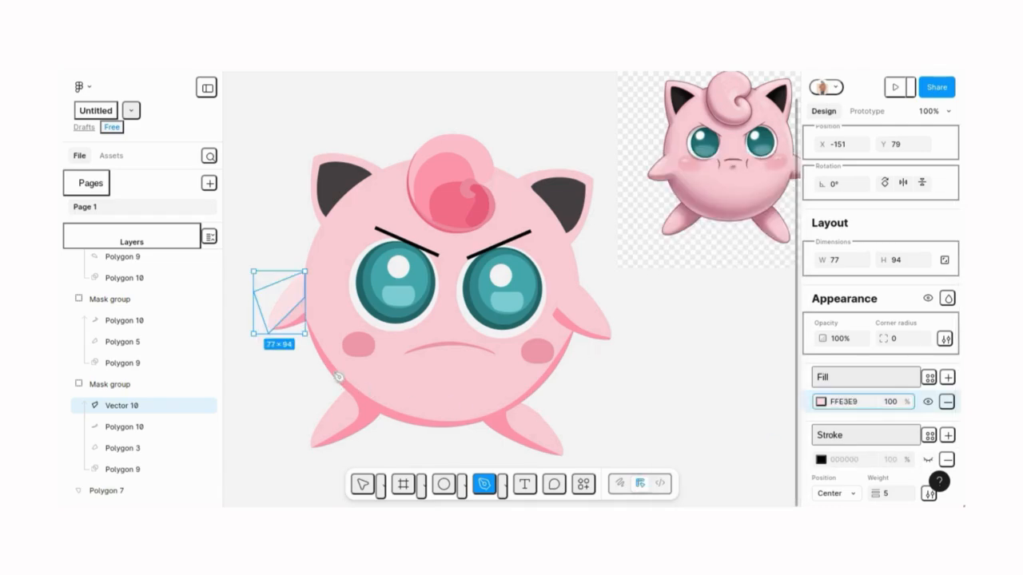
key("v")
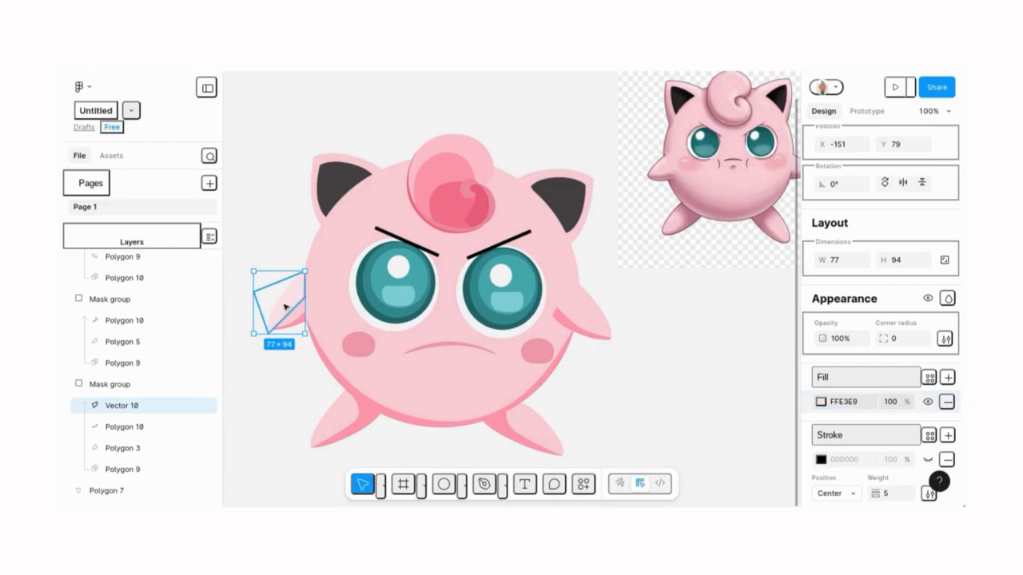
double_click(285, 307)
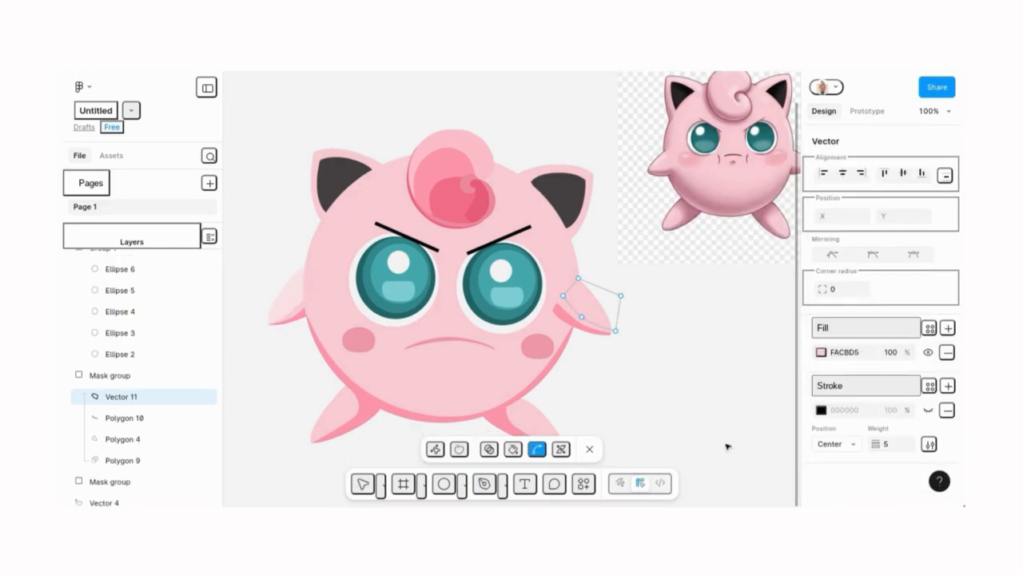
- Fill the right-hand arm's highlight shape with FFE3E9
left_click(820, 353)
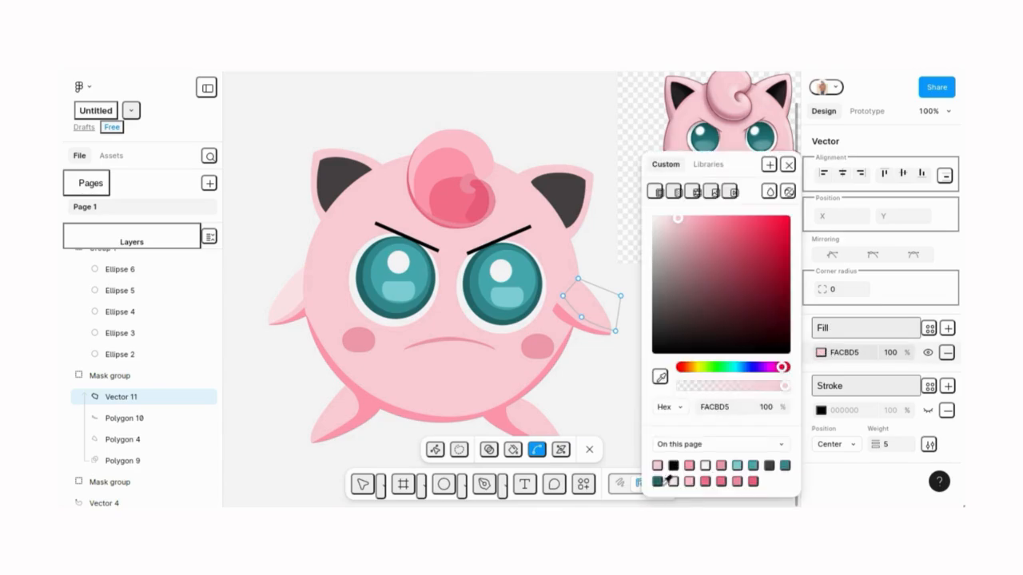
left_click(673, 481)
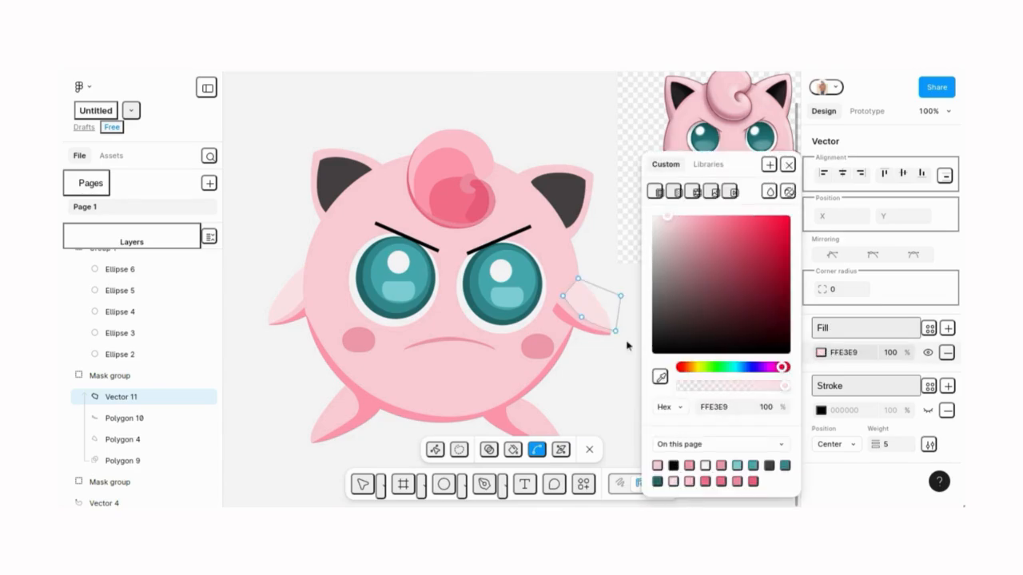
key("Escape")
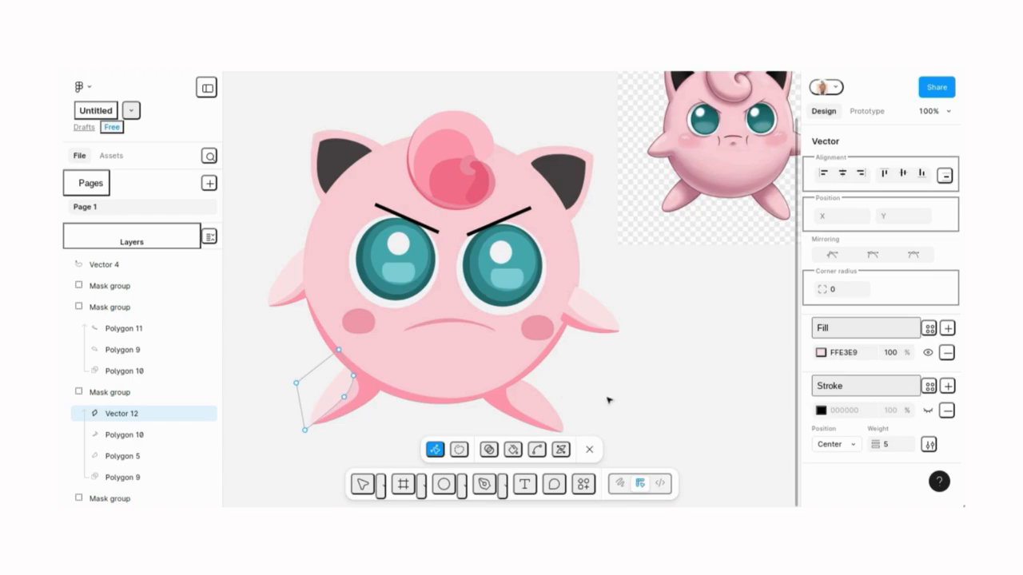
- Finish editing the highlight shapes on the two legs and deselect them
key("Escape")
key("Escape")
scroll(676, 363, "up", 1)
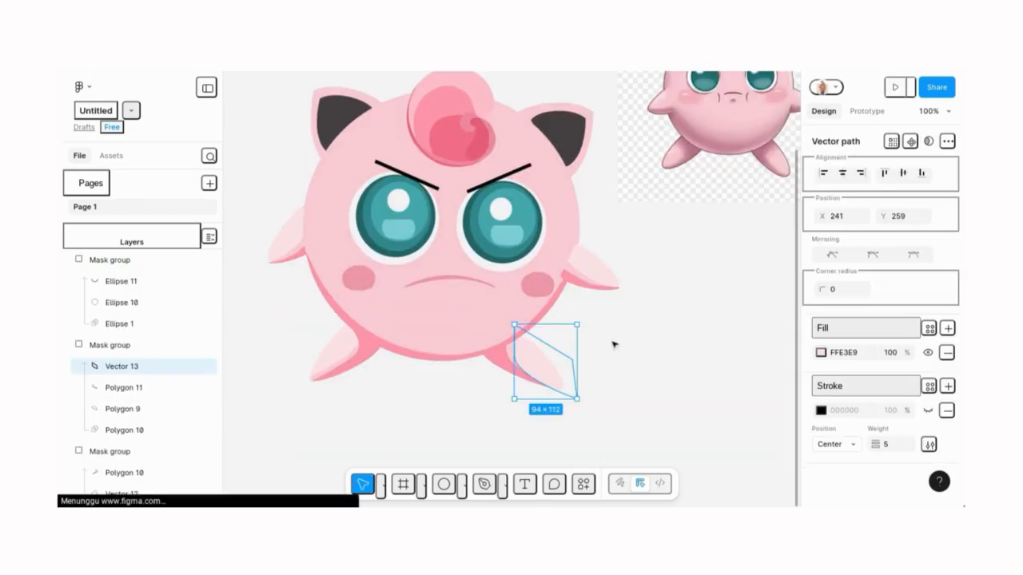
left_click(614, 344)
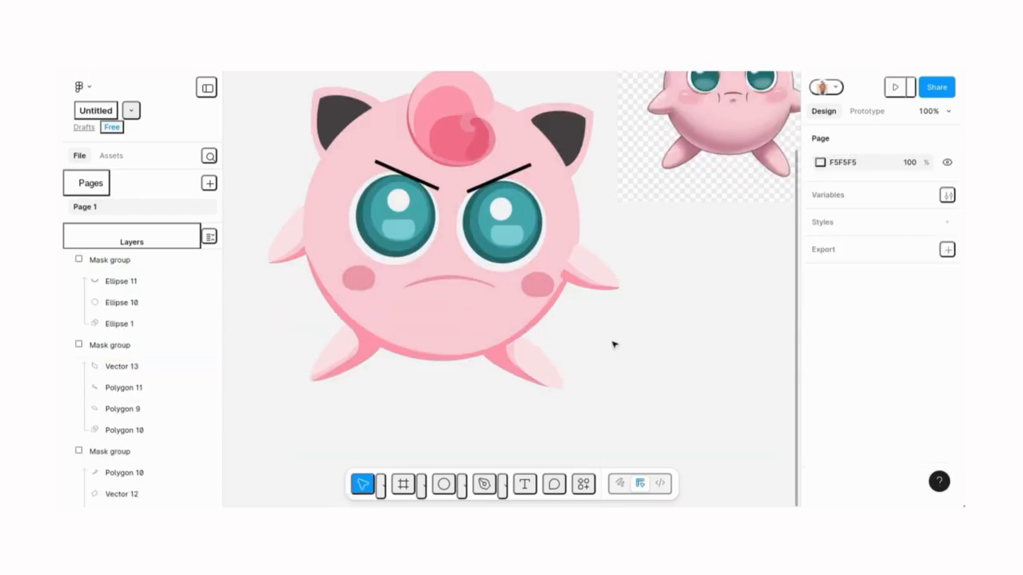
- Edit the right-hand leg's highlight shape at the anchor point on its inner edge
scroll(652, 366, "up", 3)
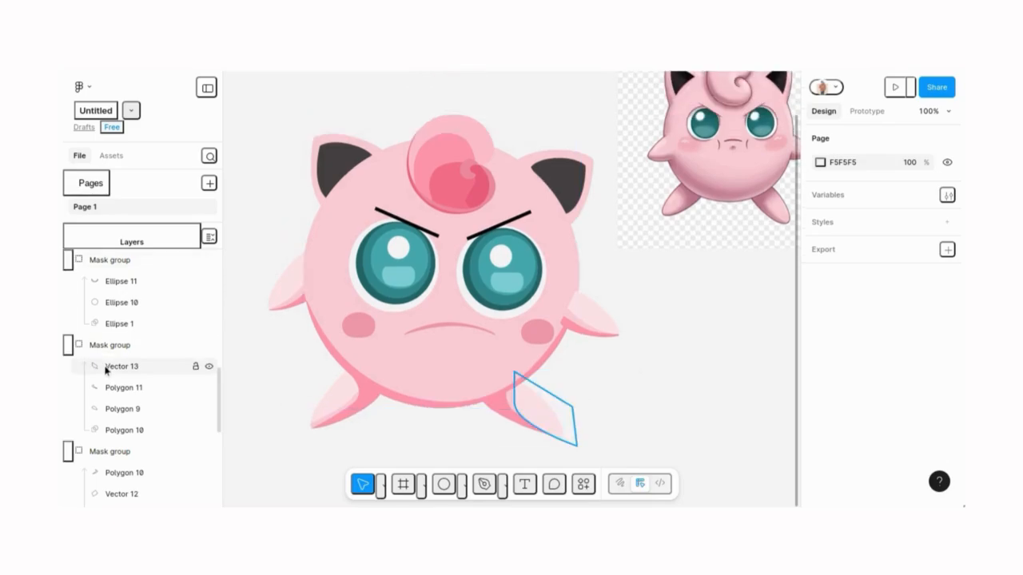
left_click(538, 417)
double_click(528, 416)
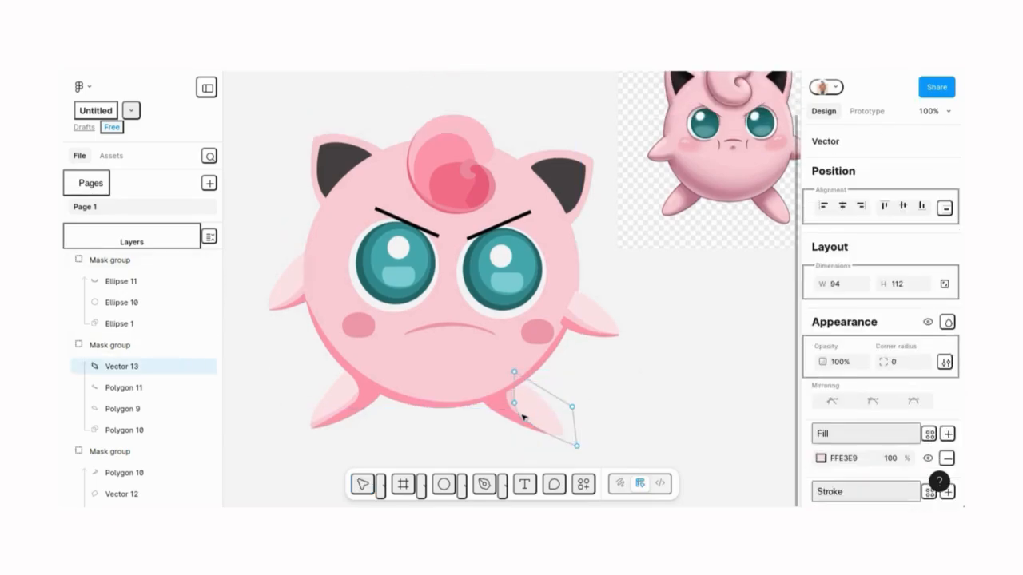
left_click(515, 406)
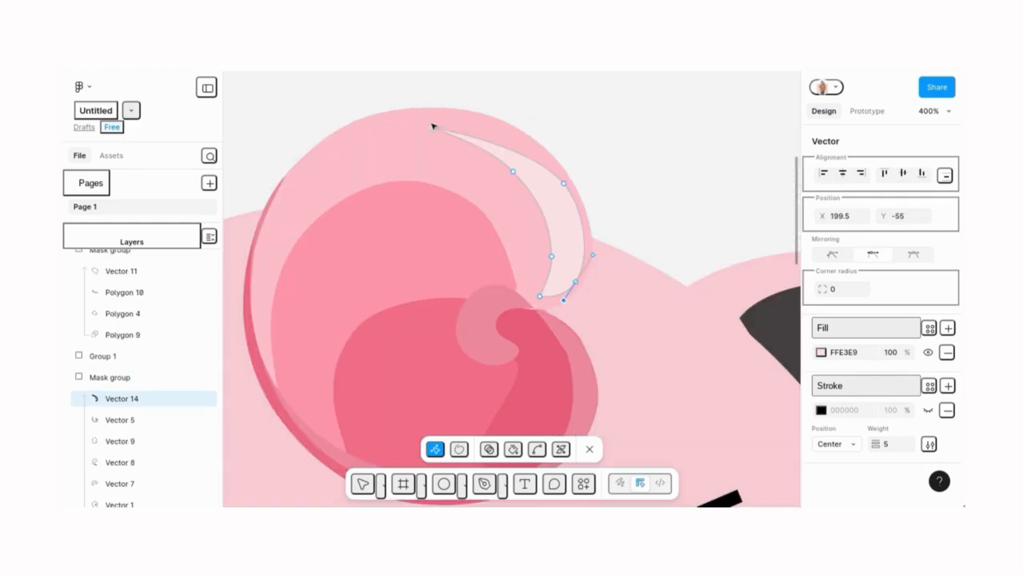
- Adjust the points and bend the outer edge of the FFE3E9 highlight on the hair curl to follow the curl's outline
left_click(432, 115)
left_click_drag(528, 142, 521, 116)
left_click_drag(579, 209, 562, 175)
left_click(563, 184)
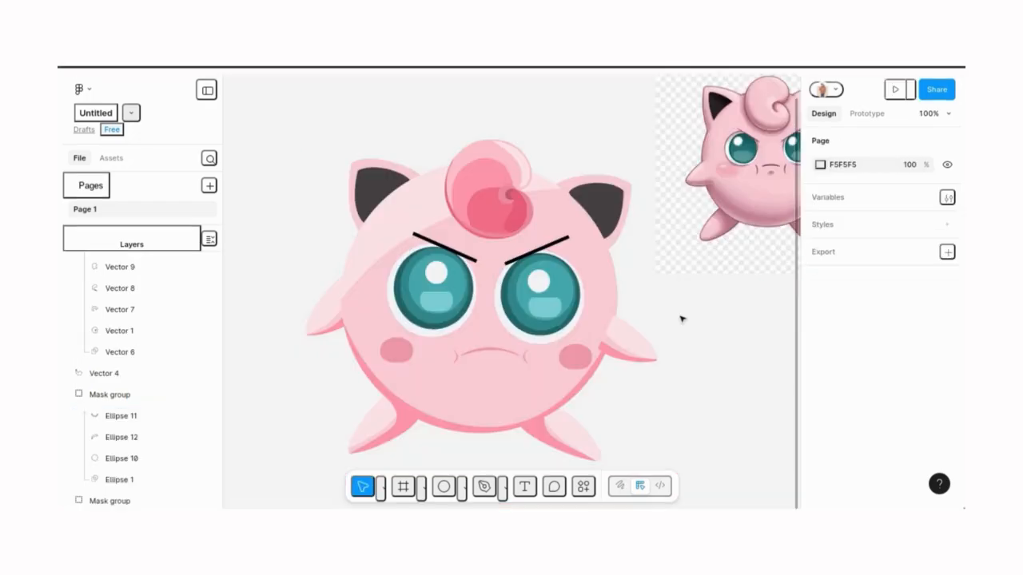
scroll(680, 320, "down", 3)
scroll(680, 320, "up", 3)
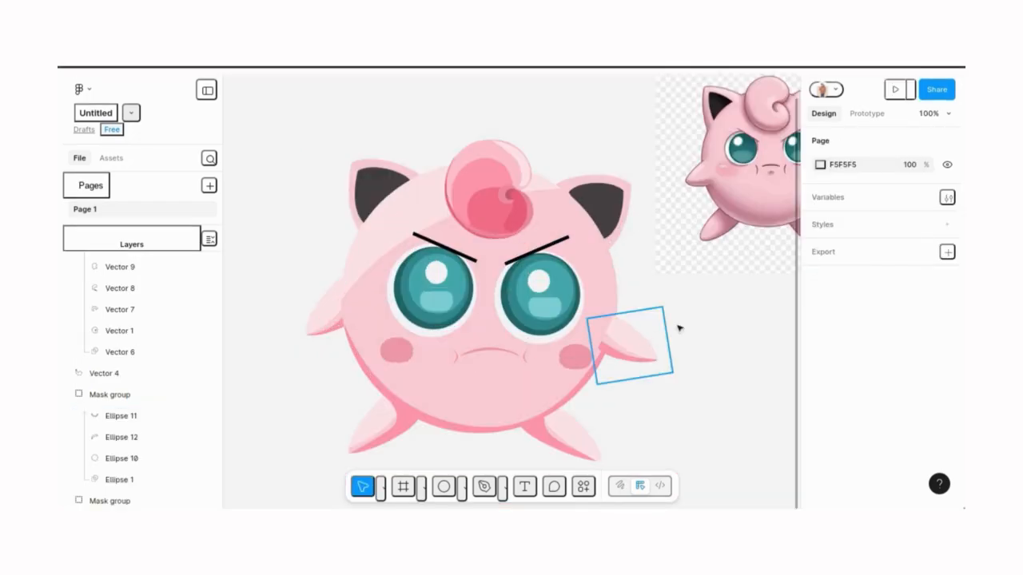